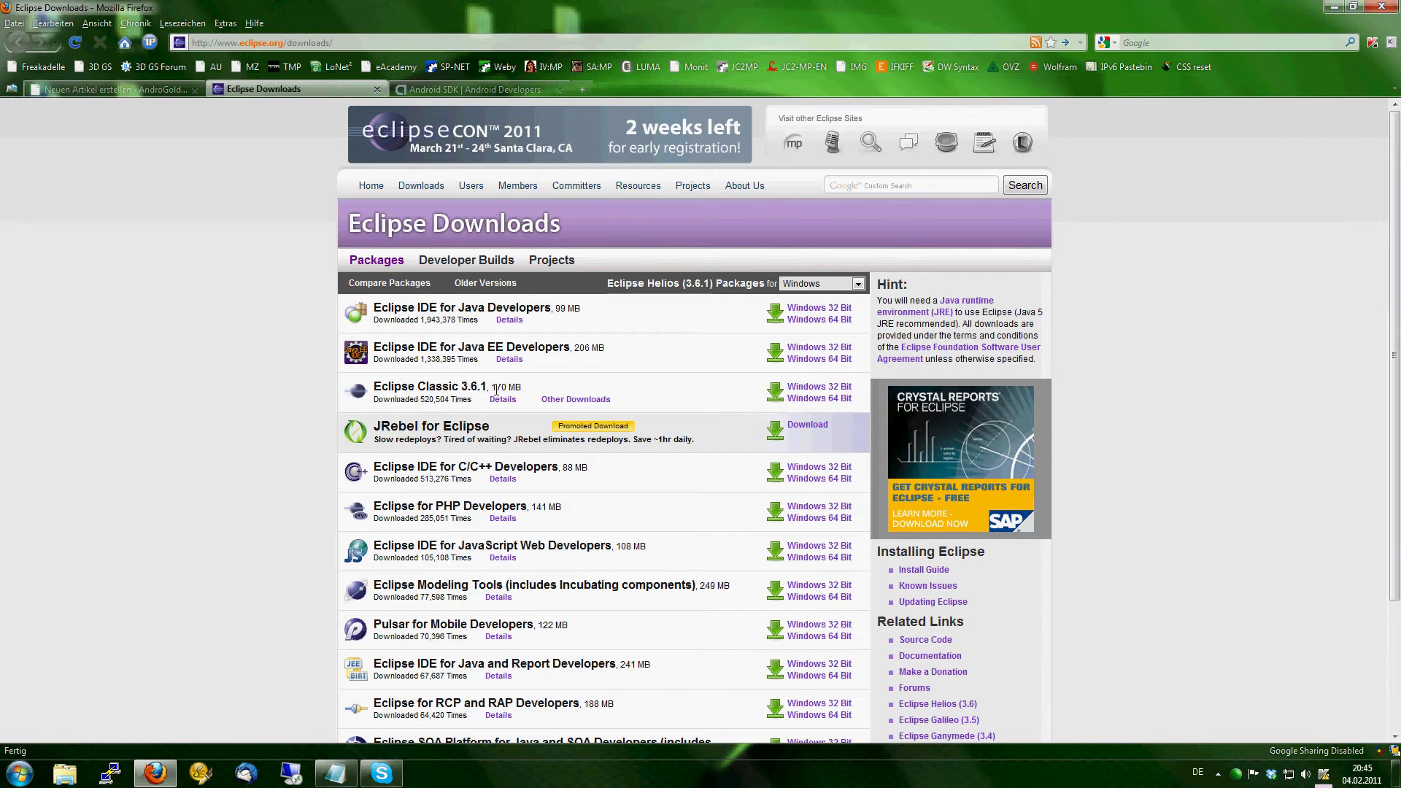
Step: Highlight Eclipse Classic 3.6.1 in the download list, view the Android SDK download page, and minimize the browser
left_click_drag(522, 388, 370, 392)
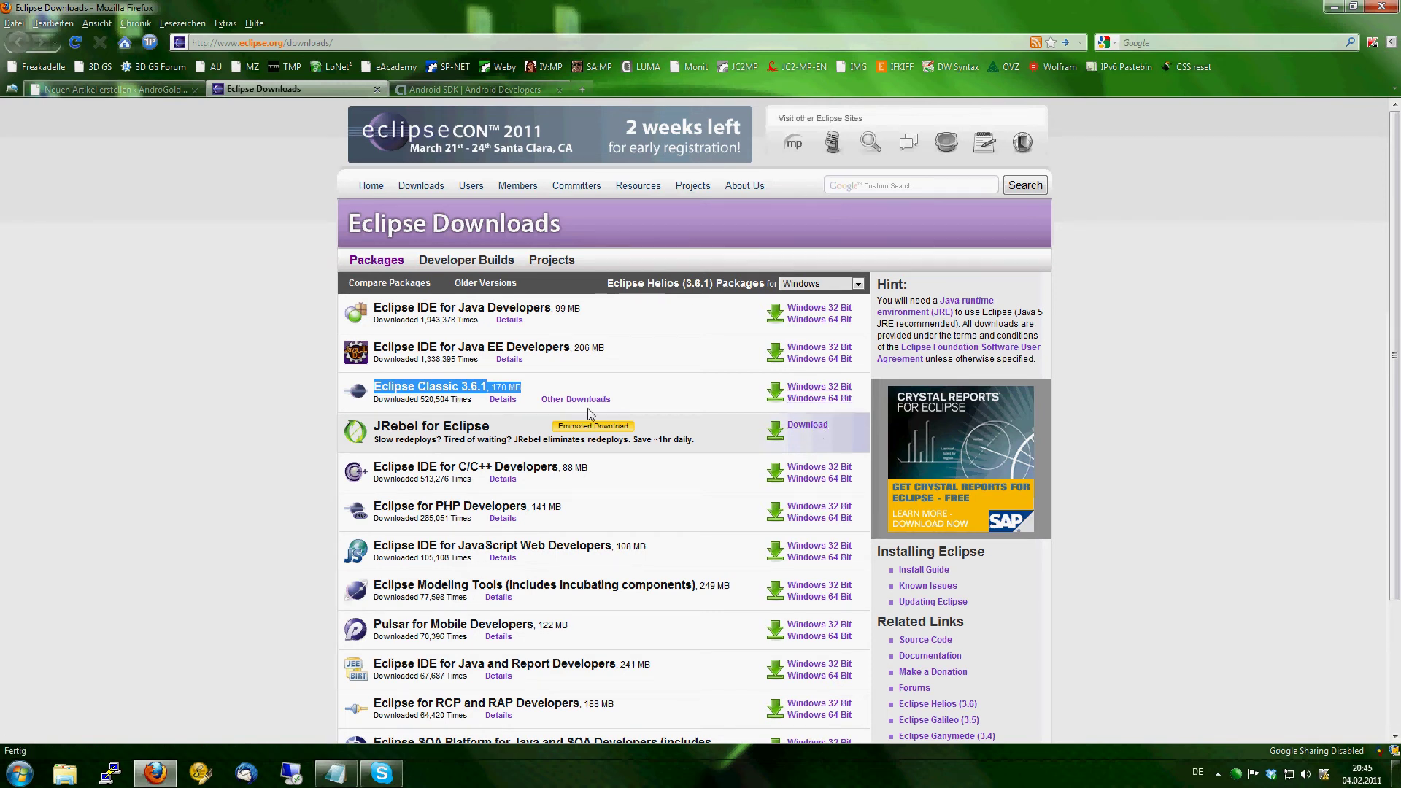
left_click(458, 92)
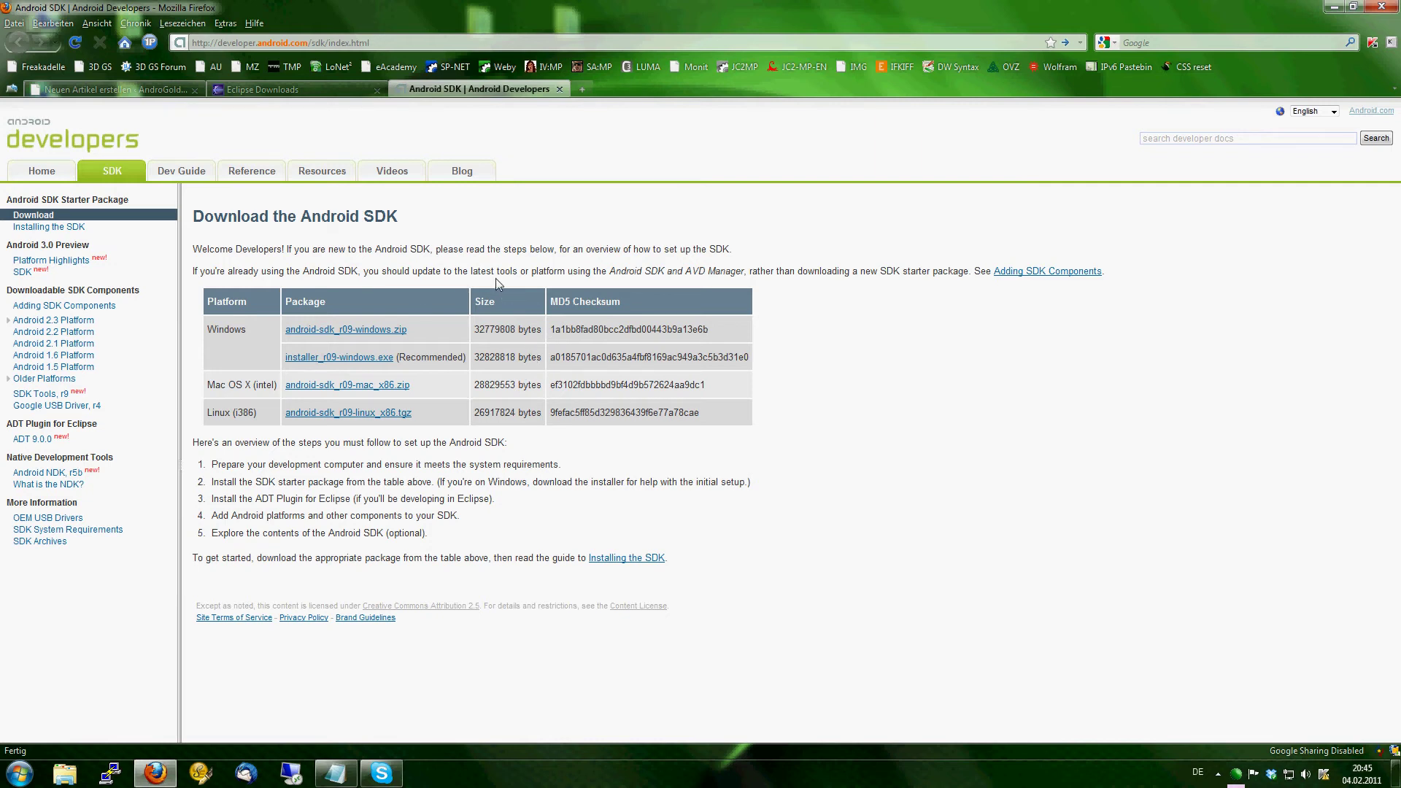
left_click(1334, 9)
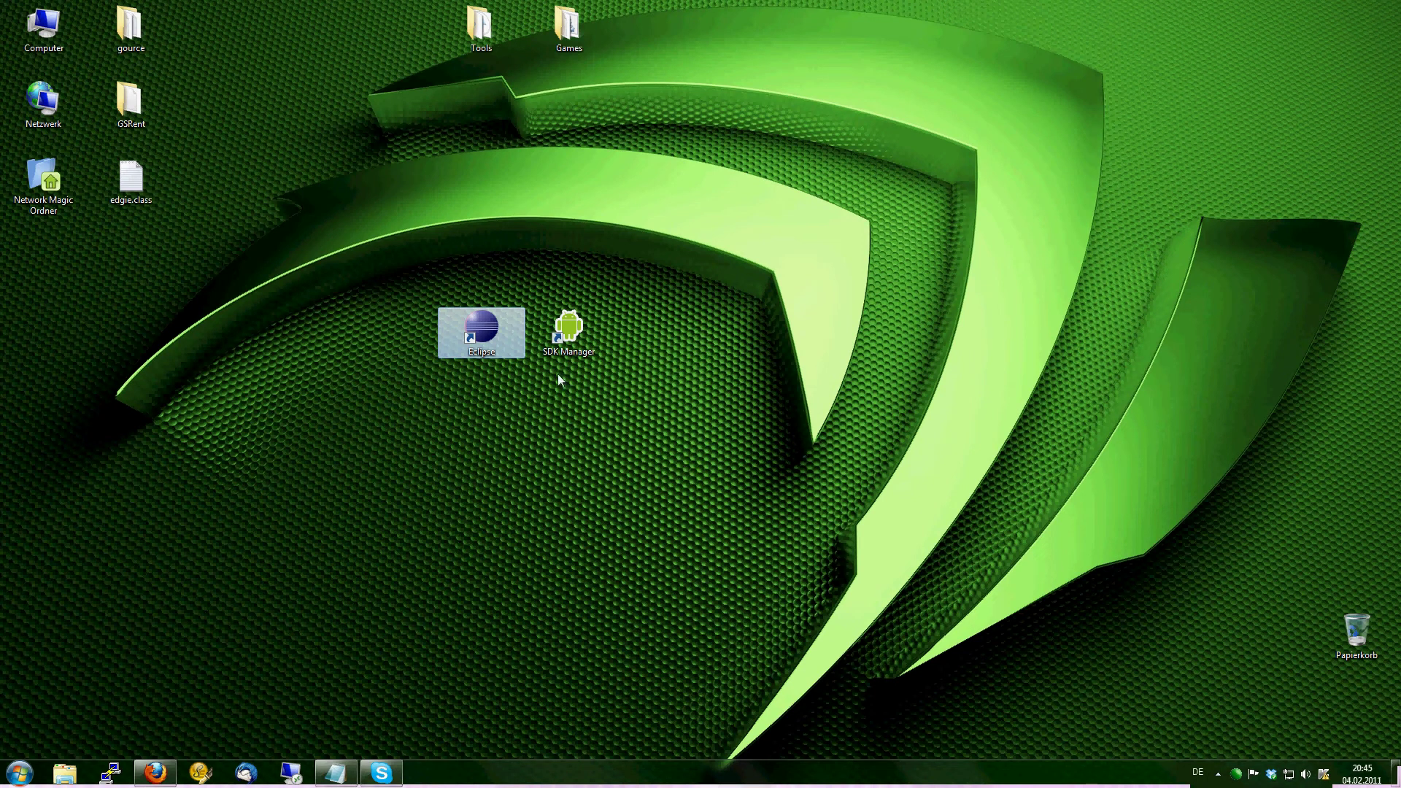
Step: Launch Eclipse from the desktop with F:\Eclipse as the workspace
double_click(481, 330)
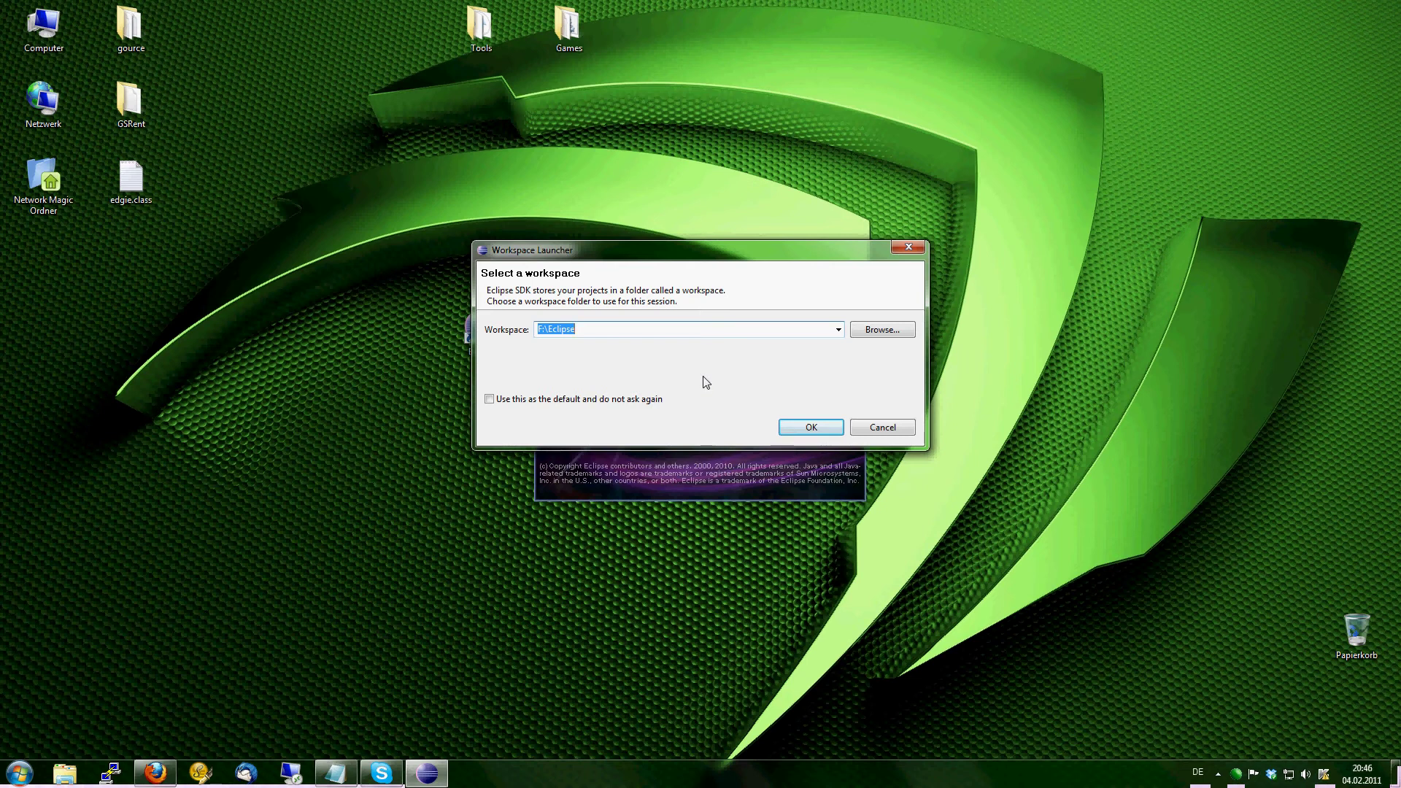
left_click(572, 401)
left_click(812, 428)
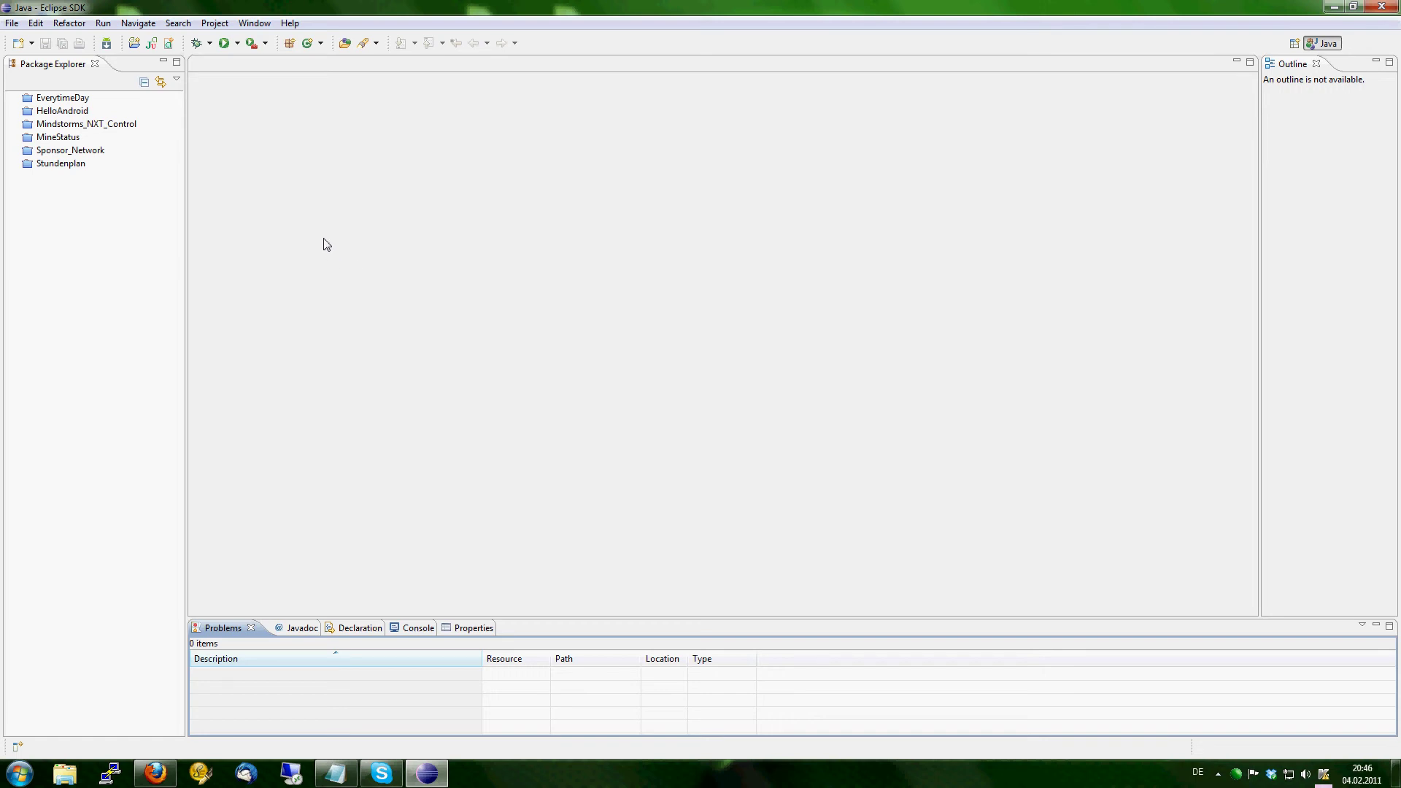
left_click(291, 23)
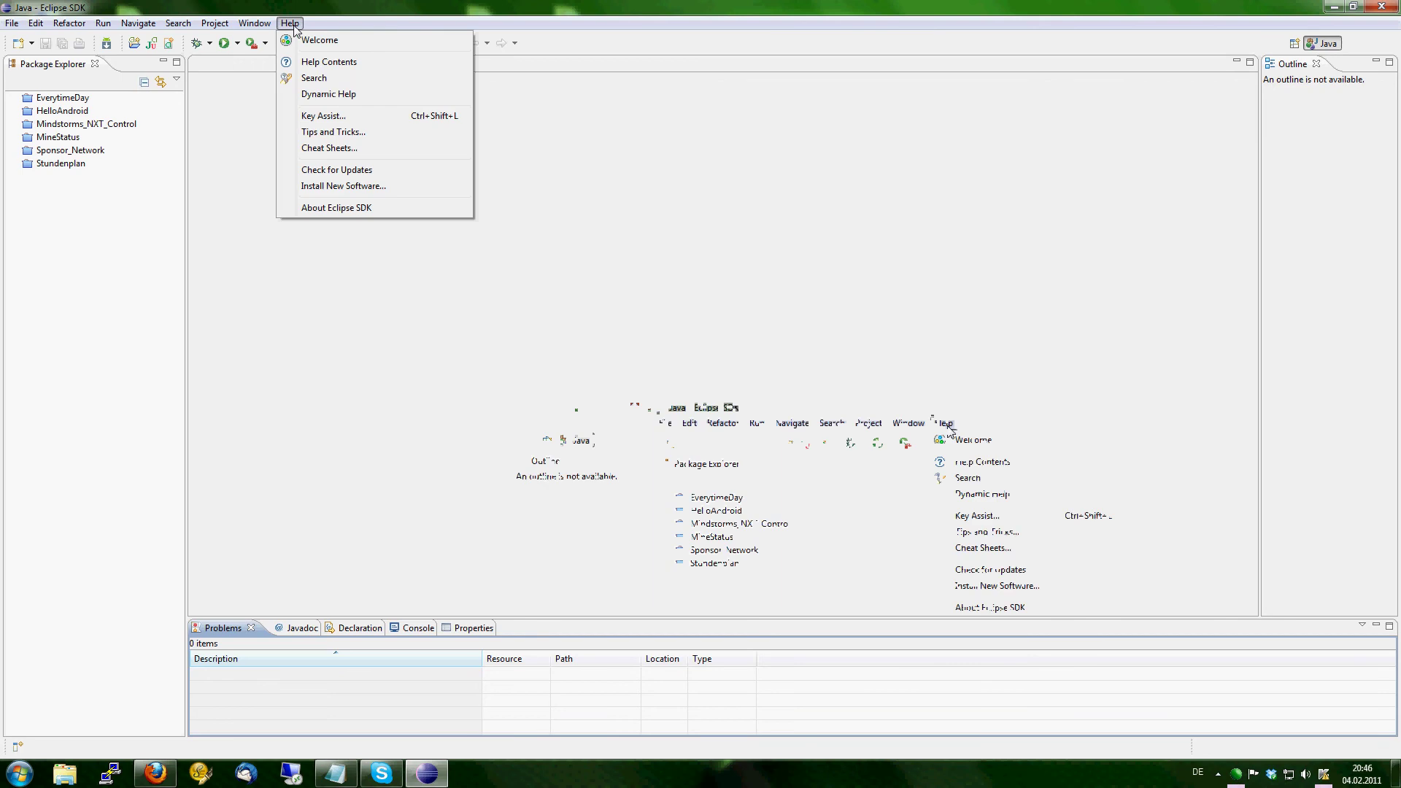
left_click(337, 187)
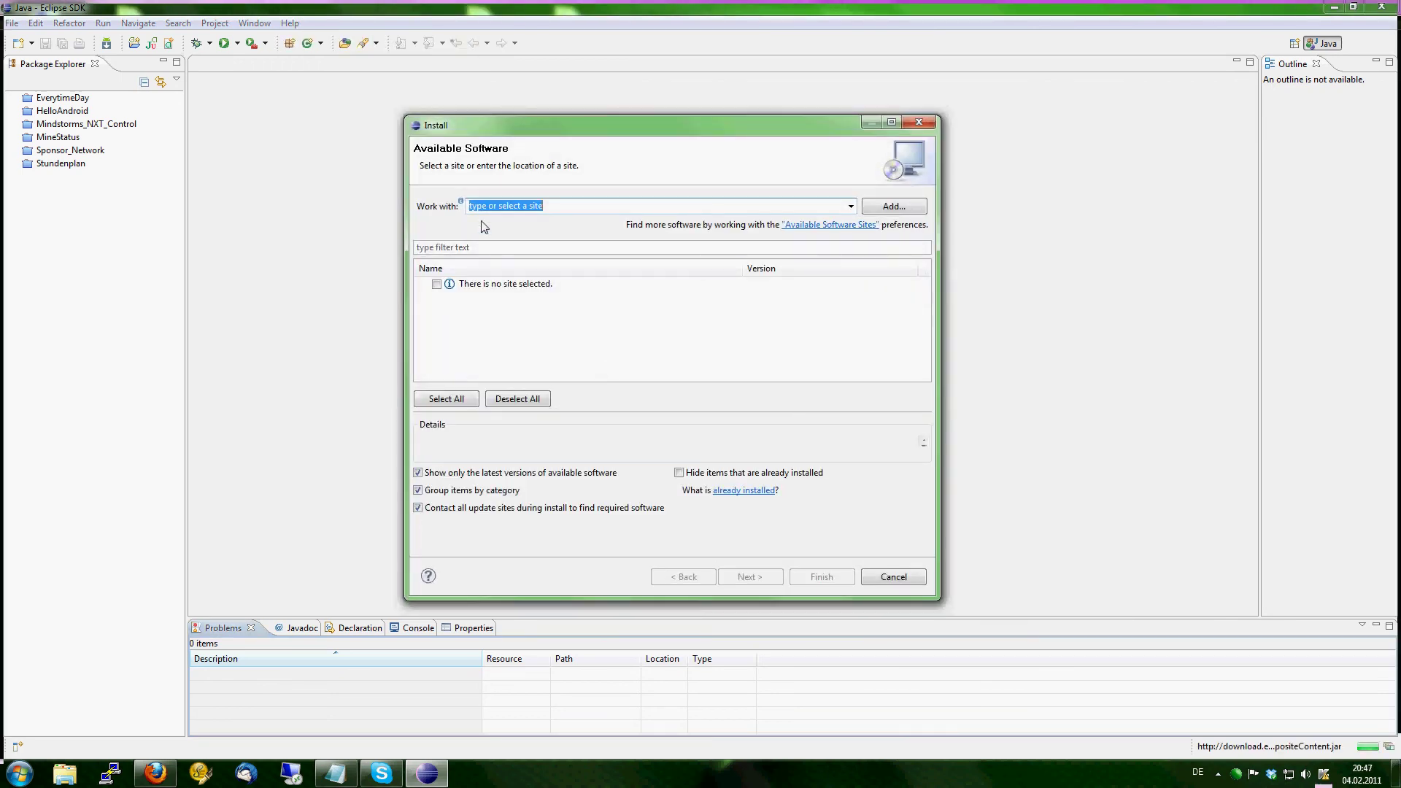
left_click(851, 206)
left_click(613, 260)
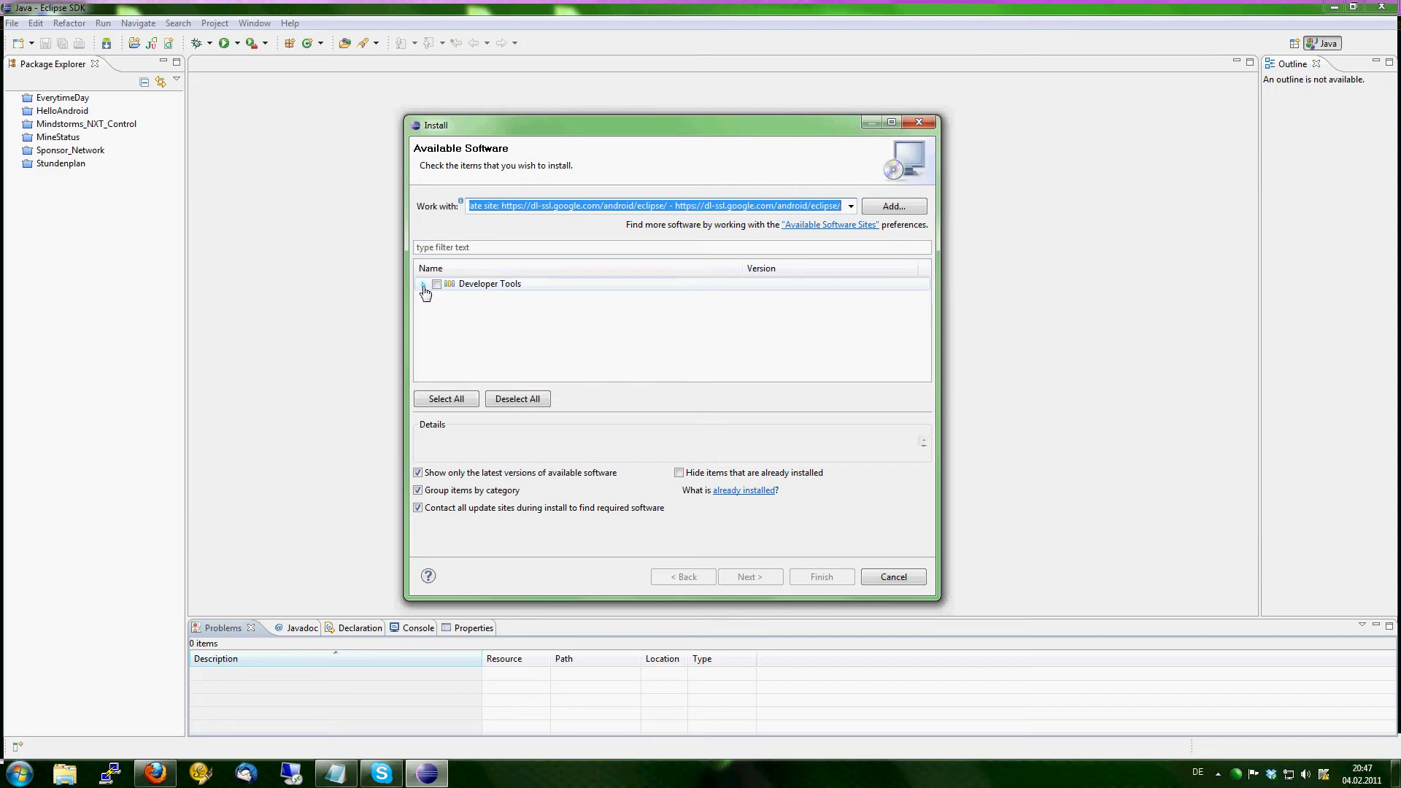
left_click(424, 286)
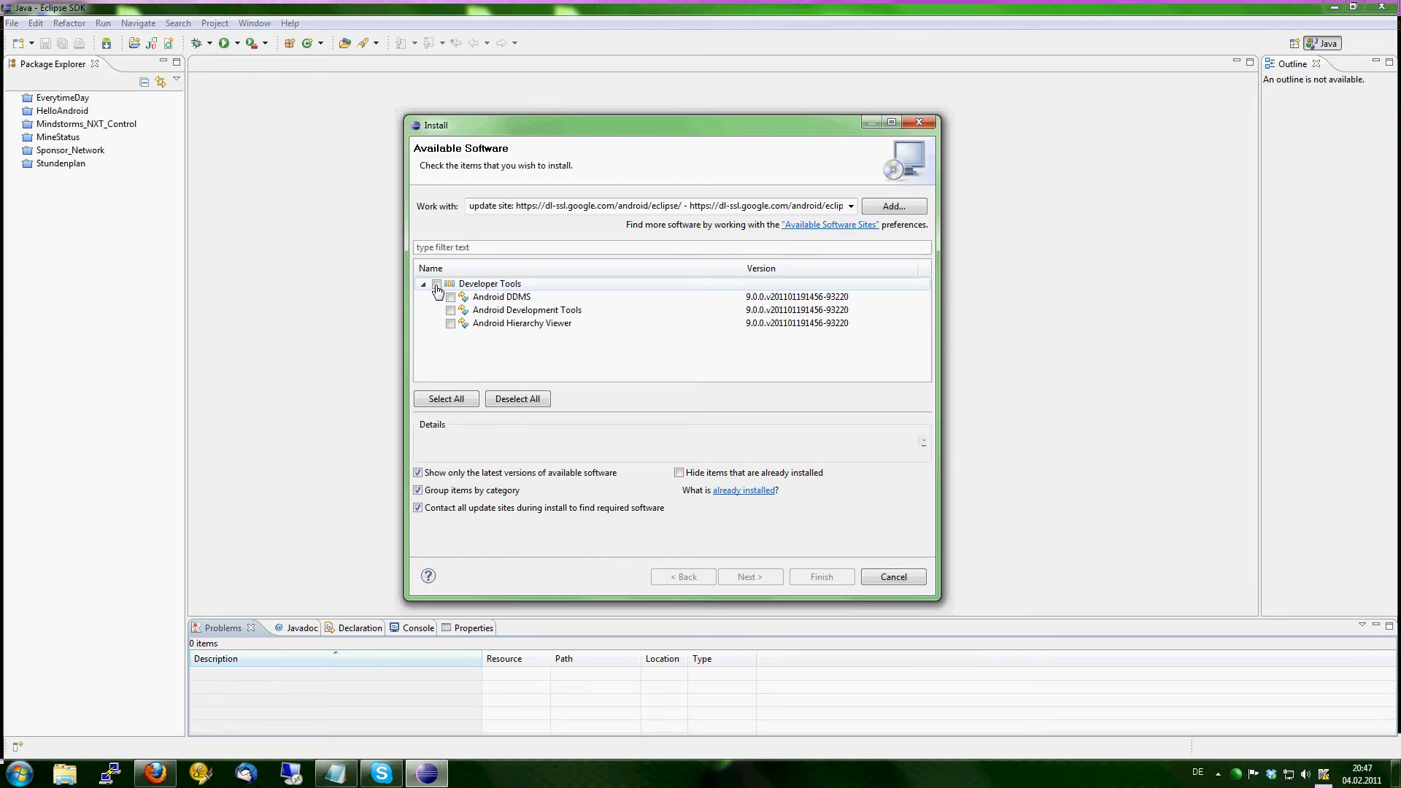
left_click(436, 284)
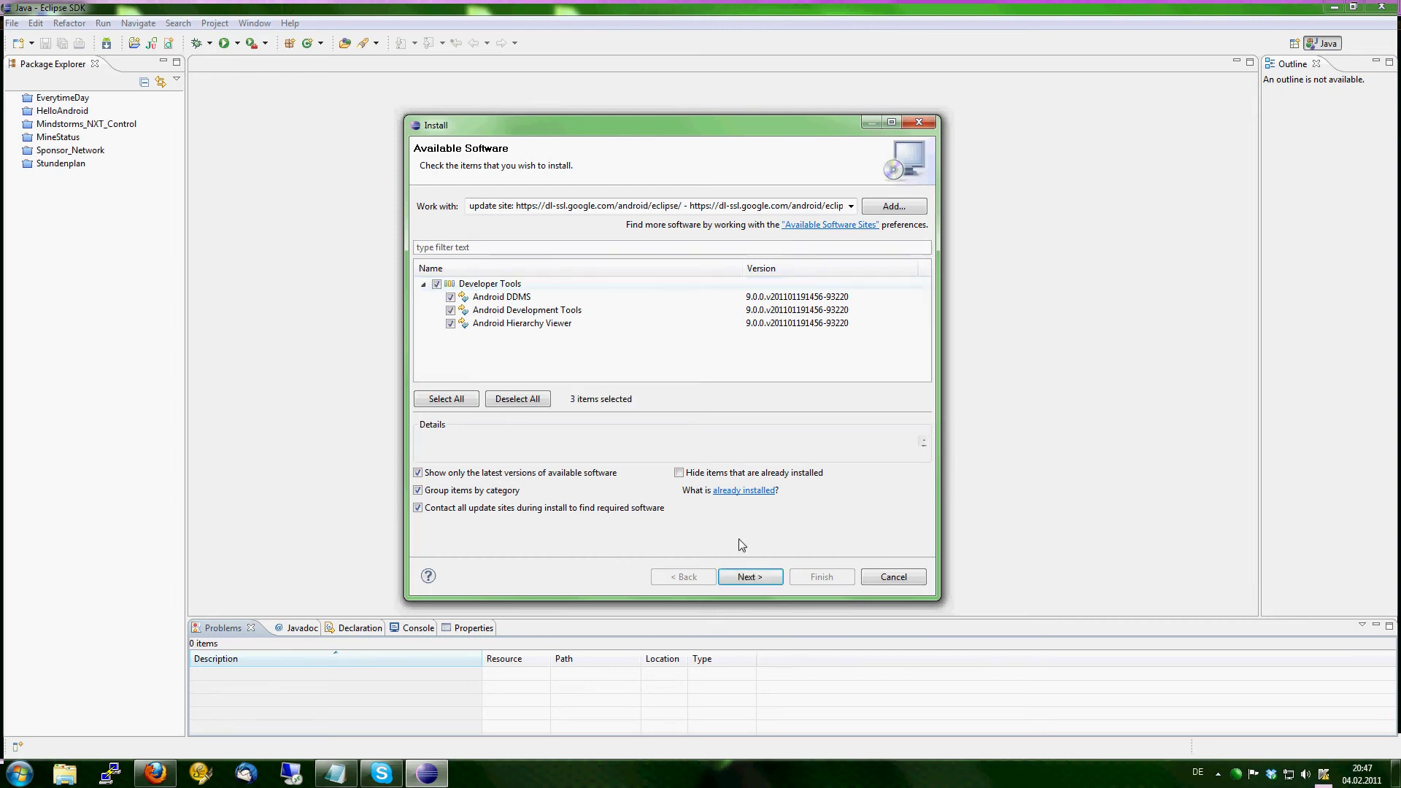
Step: Accept the license agreements and start installing the selected Android developer tools
left_click(750, 576)
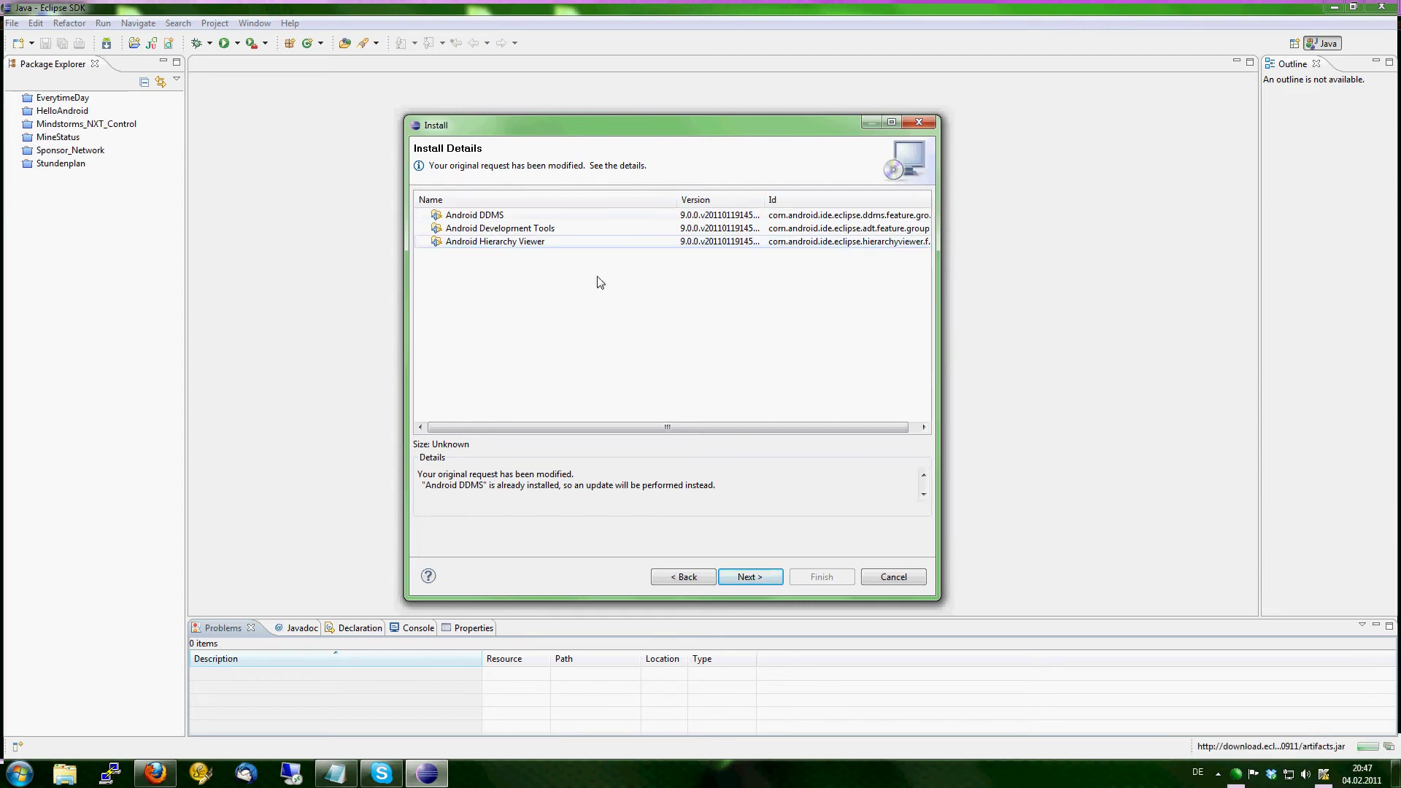
left_click(752, 578)
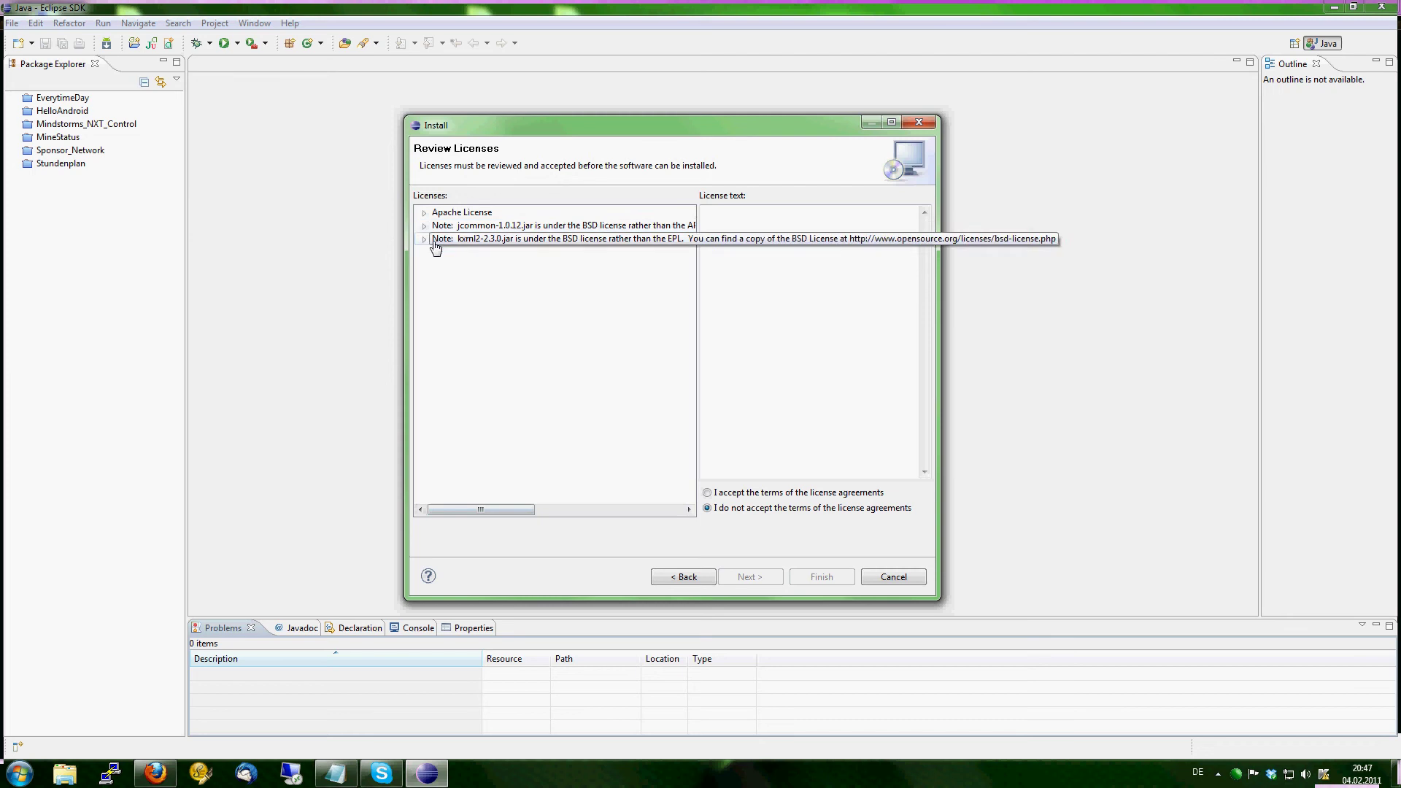
left_click(744, 495)
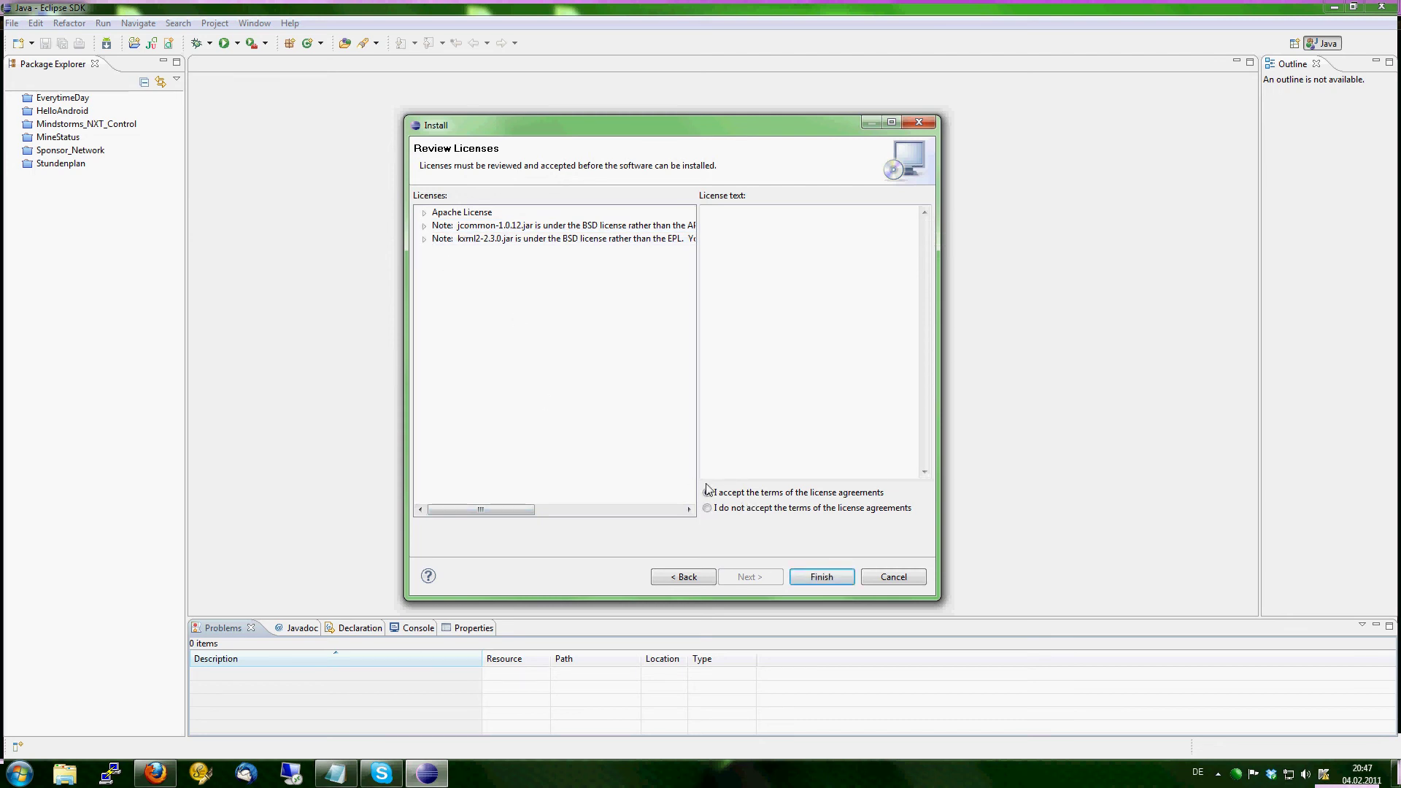
left_click(818, 581)
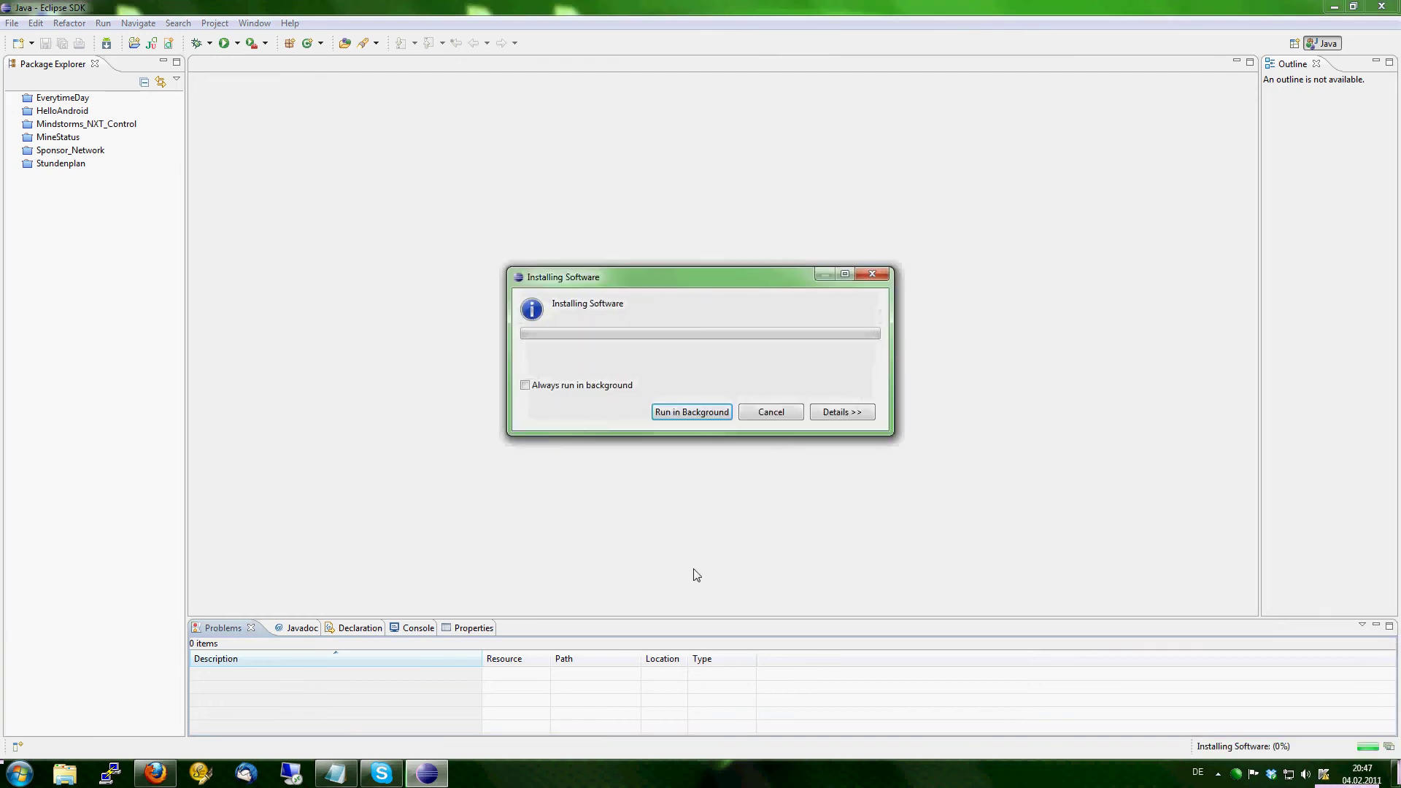
Step: Finish the installation by allowing the unsigned content, applying the changes without a restart and resetting the perspective
left_click(842, 412)
left_click_drag(716, 274, 716, 233)
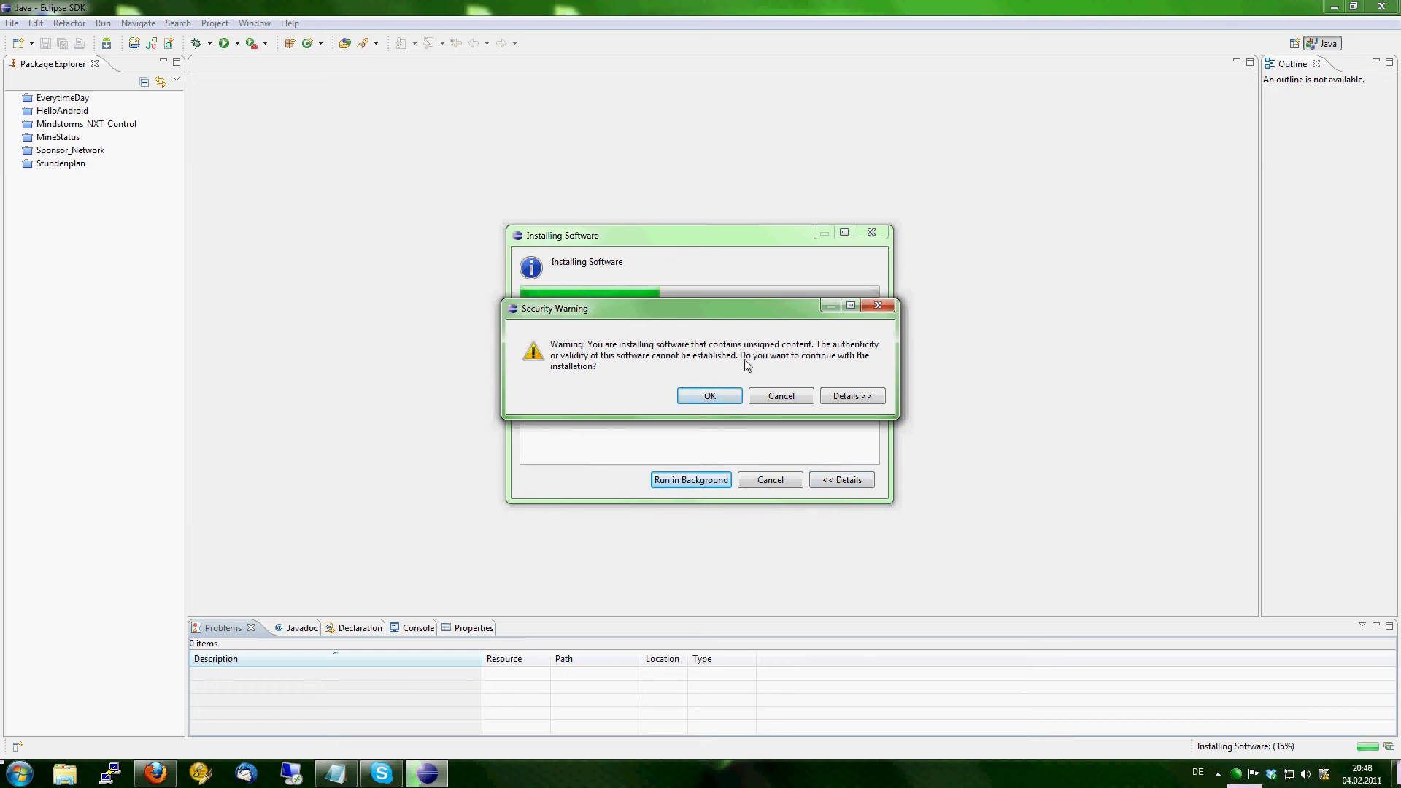
left_click(712, 396)
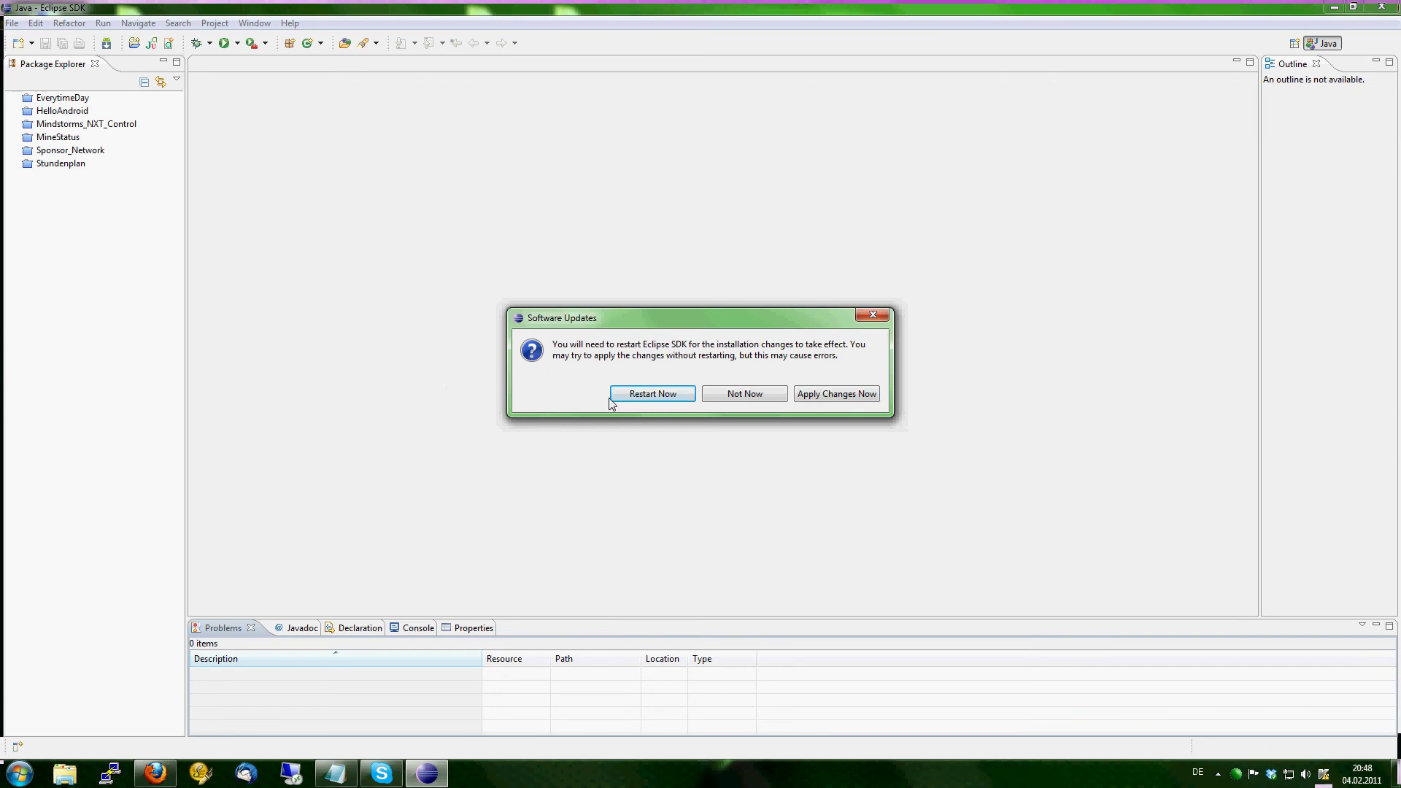
left_click(857, 397)
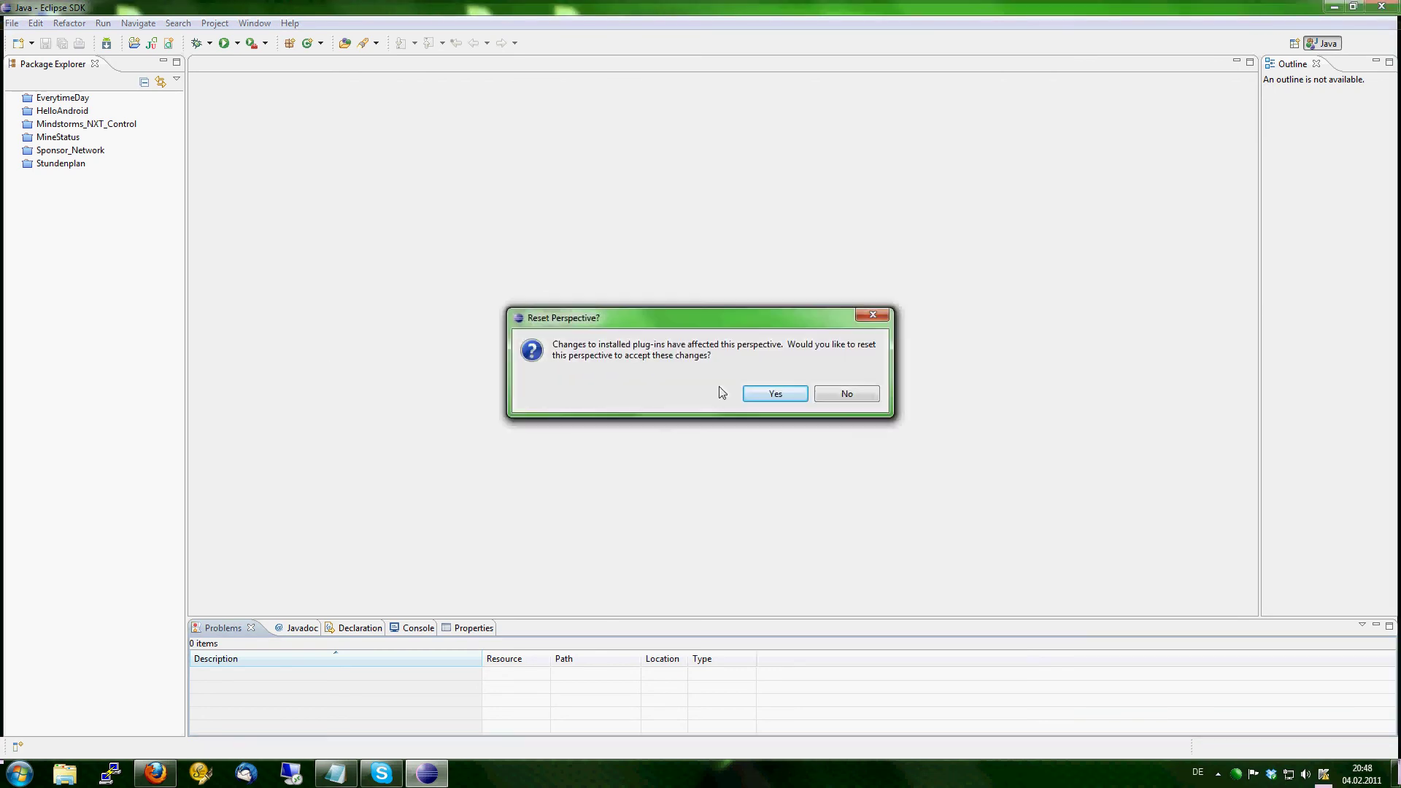
left_click(782, 396)
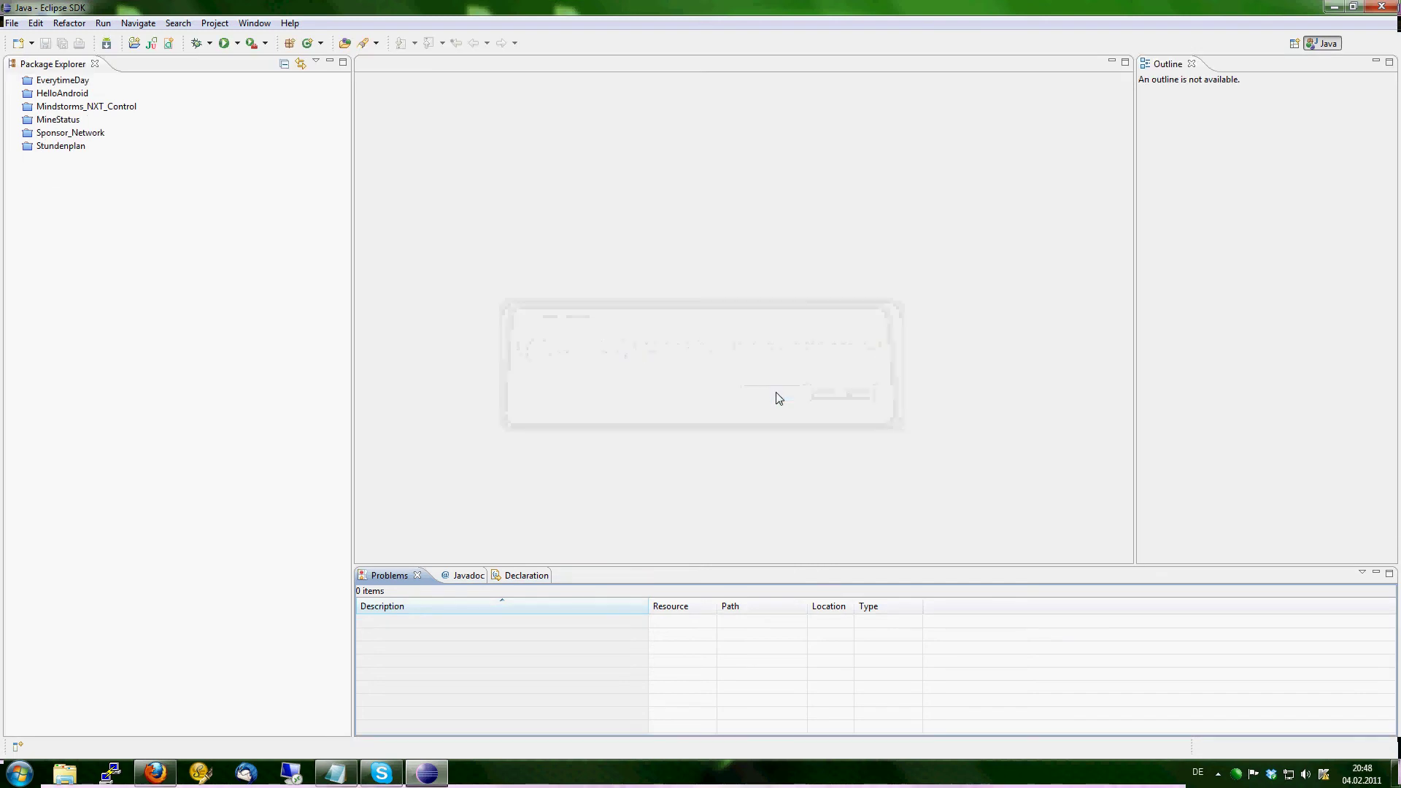
Step: Narrow the Package Explorer and exit Eclipse
left_click_drag(353, 316, 199, 314)
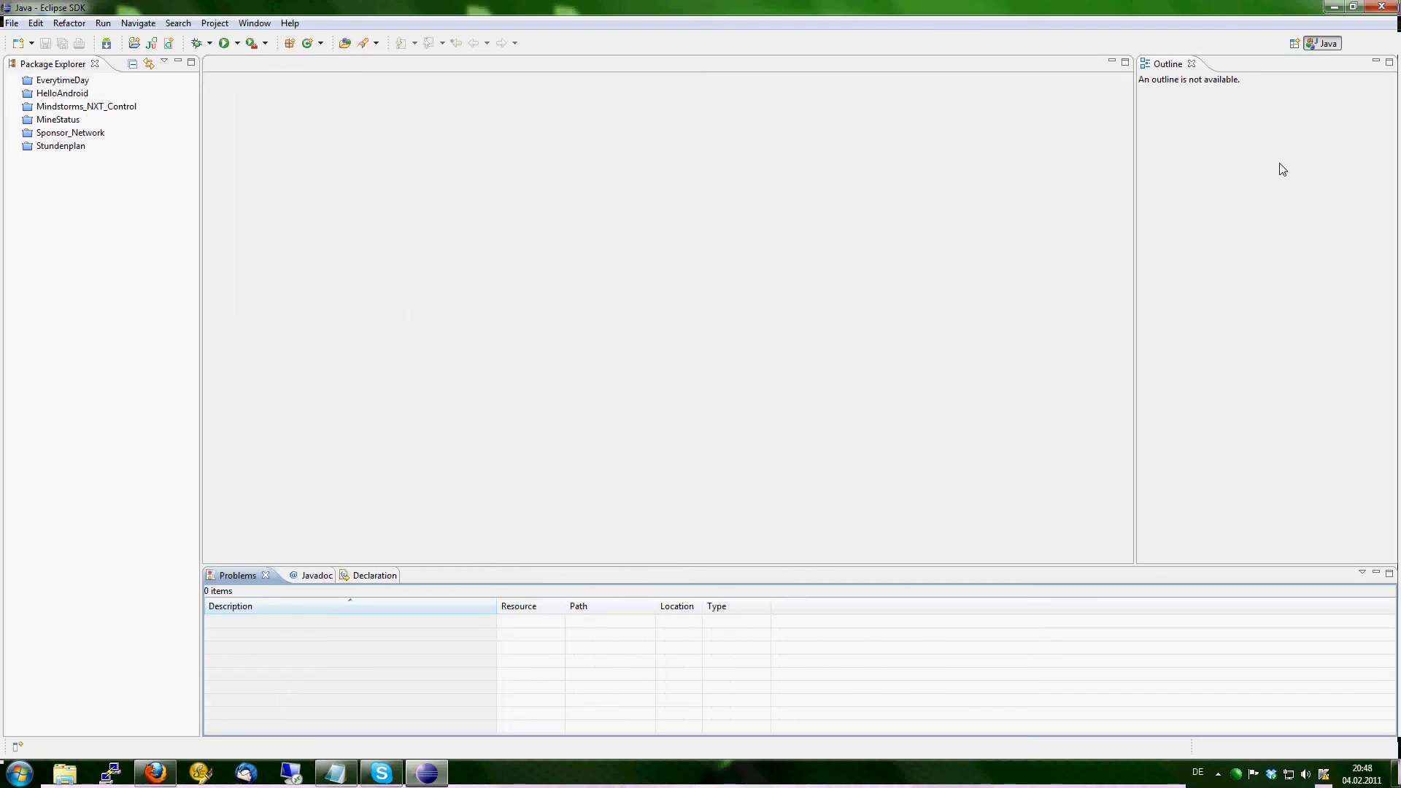
key("alt+F4")
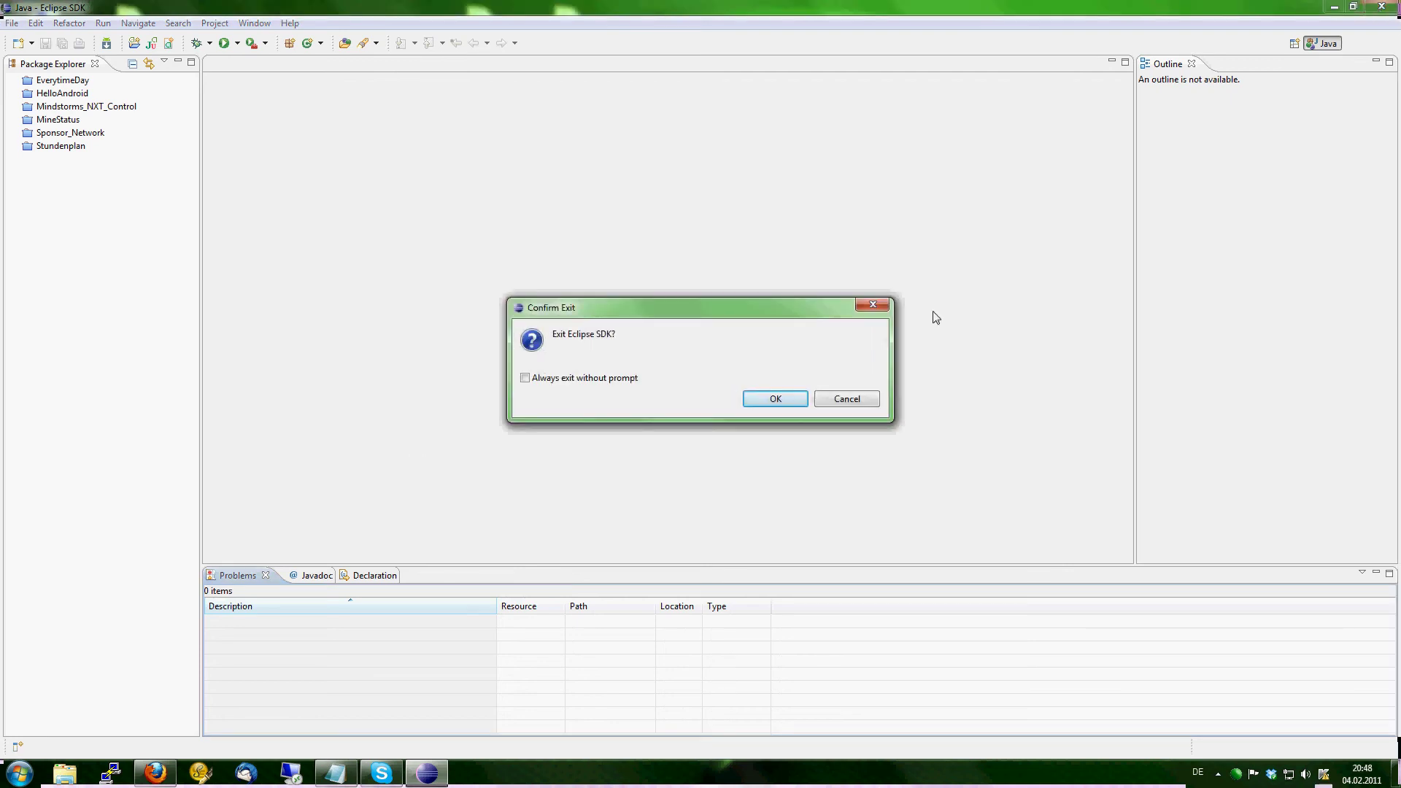
left_click(776, 399)
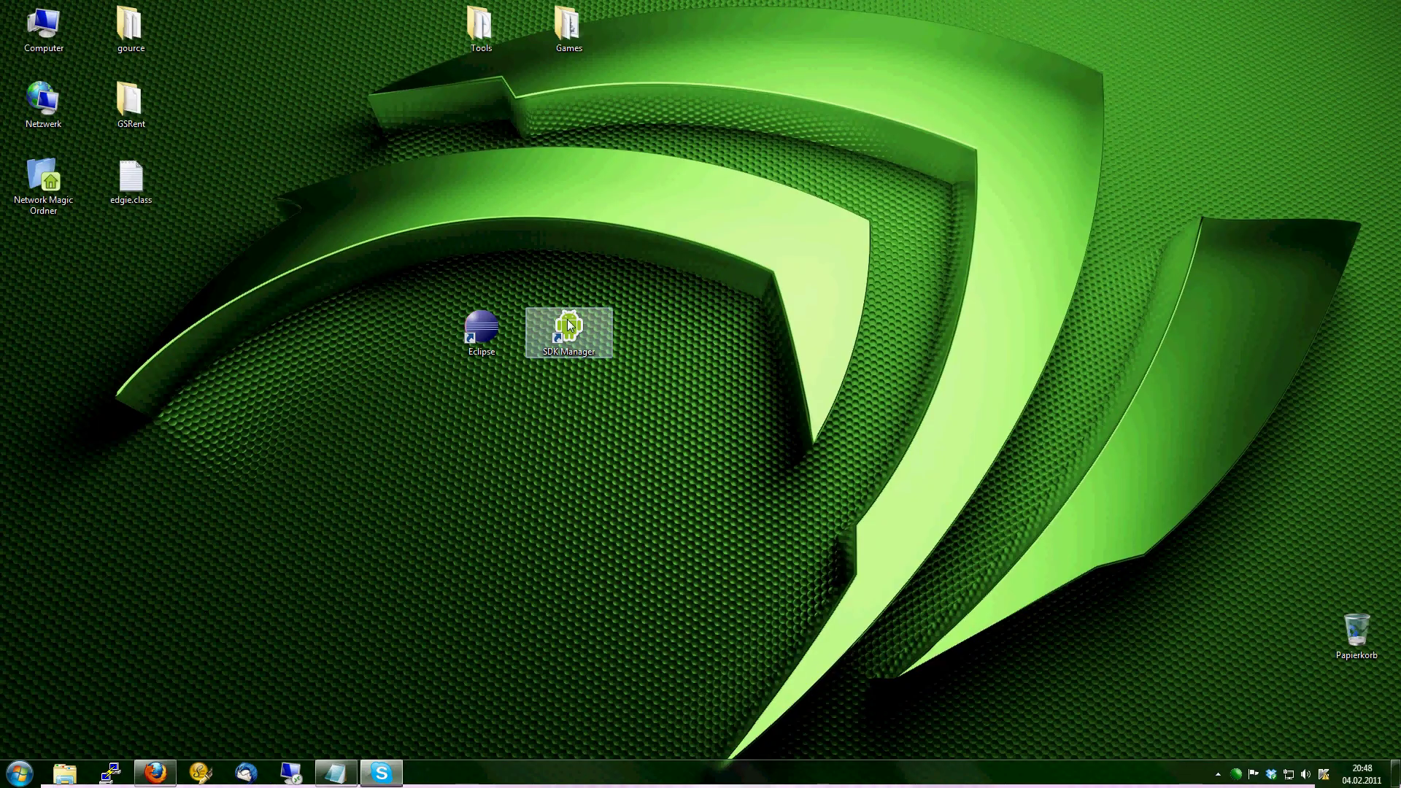
Step: Open the Android SDK Manager, decline the offered package installation, and move the manager window toward the middle of the desktop
double_click(570, 325)
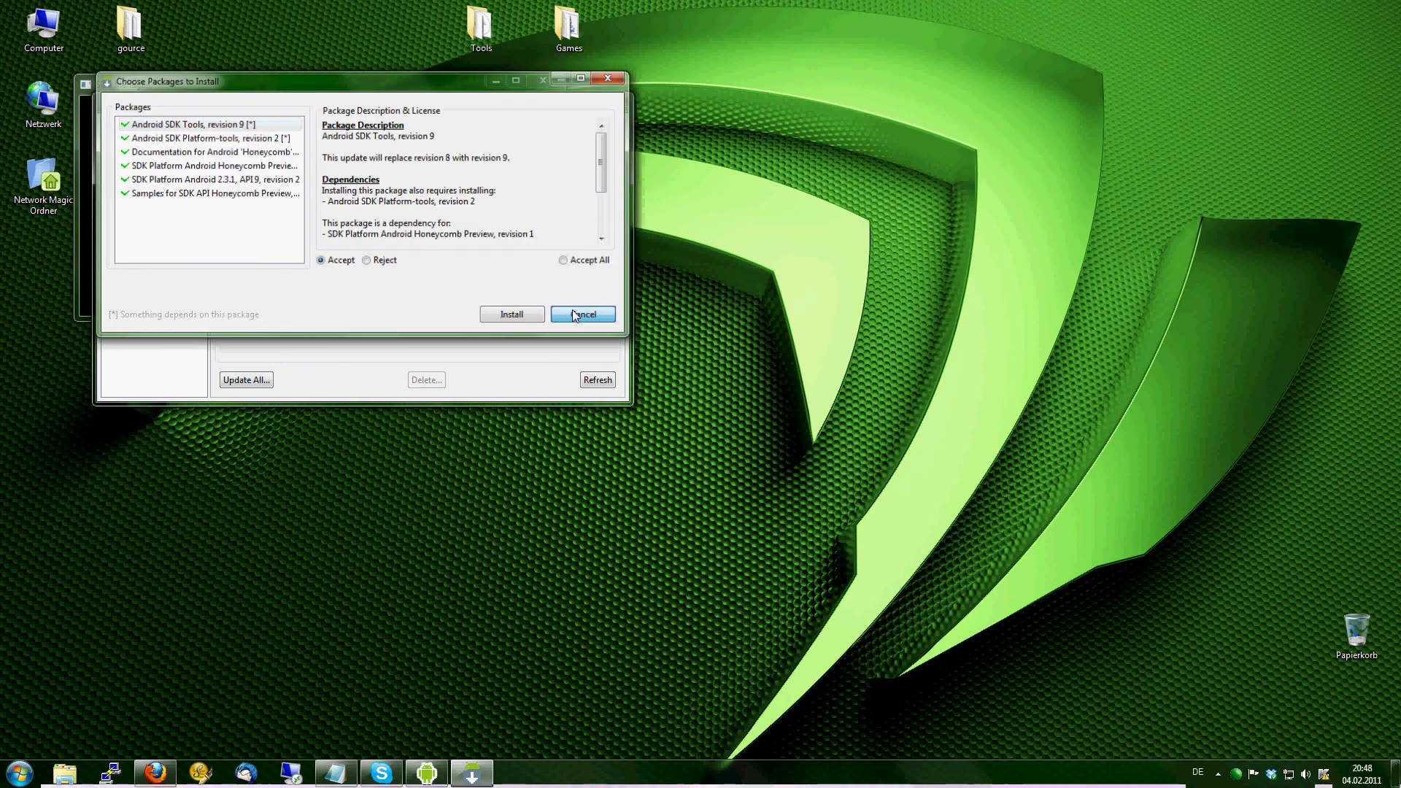
left_click(580, 316)
left_click_drag(339, 111, 689, 243)
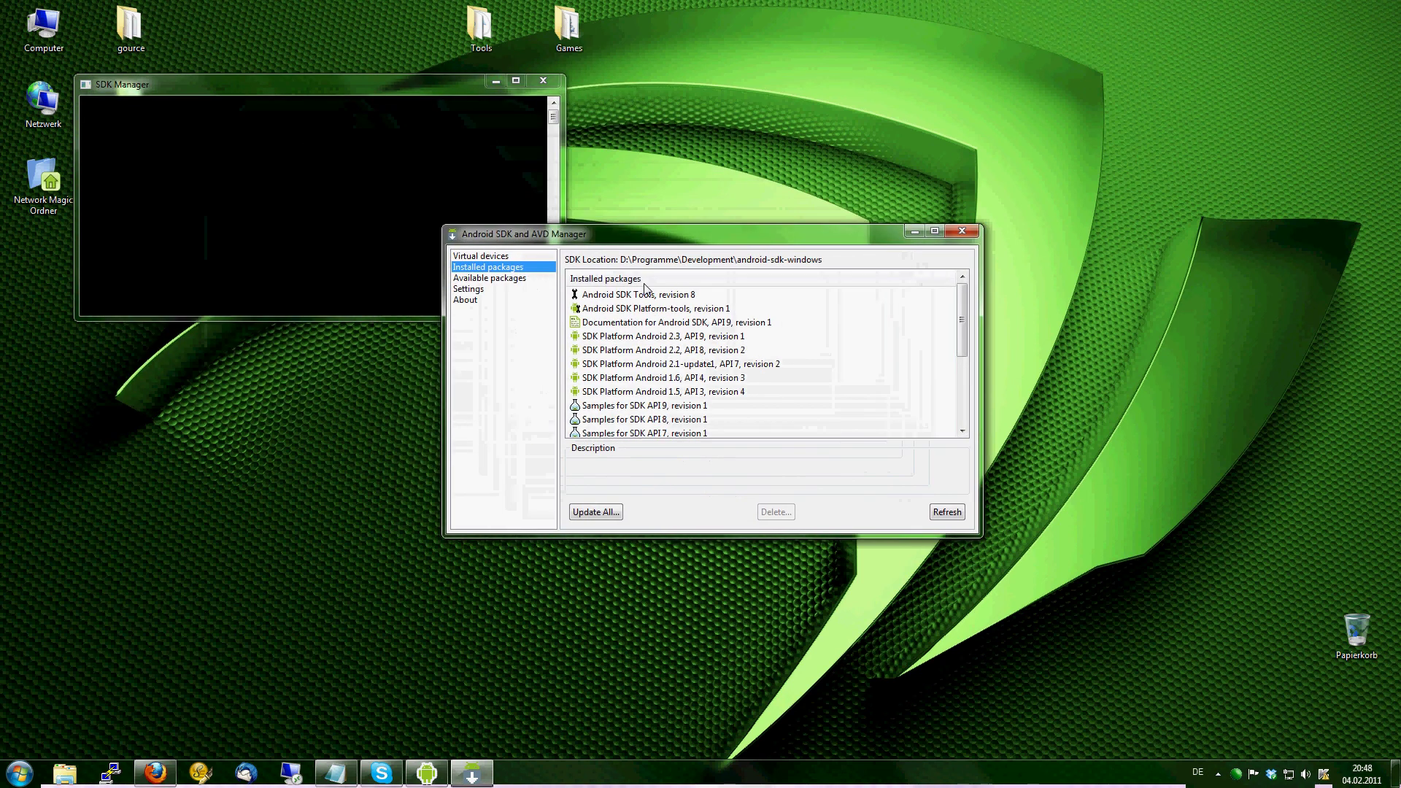
Step: Begin a new Android virtual device named Test2 with Android 2.3 - API Level 9 as its target
key("Up")
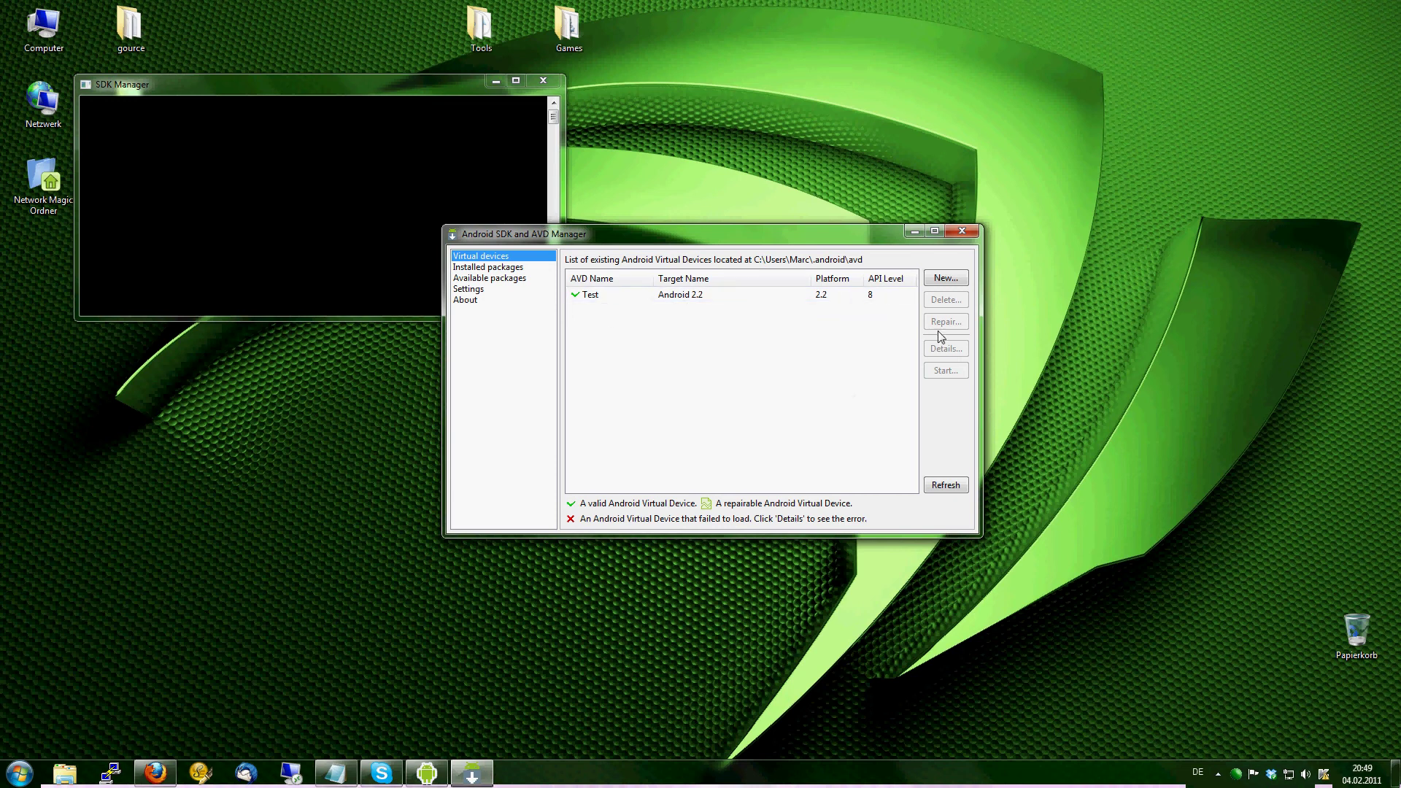
left_click(945, 280)
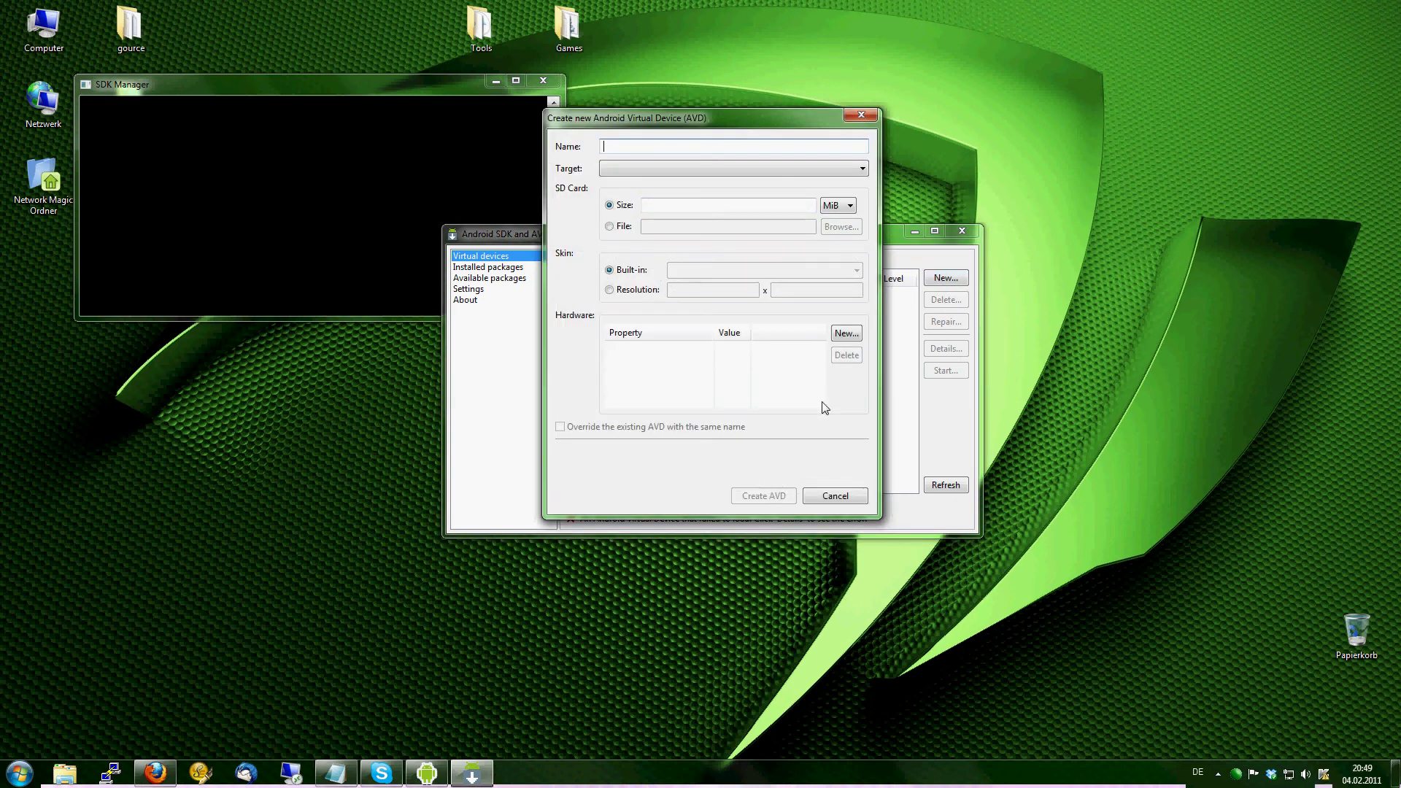
type("Test2")
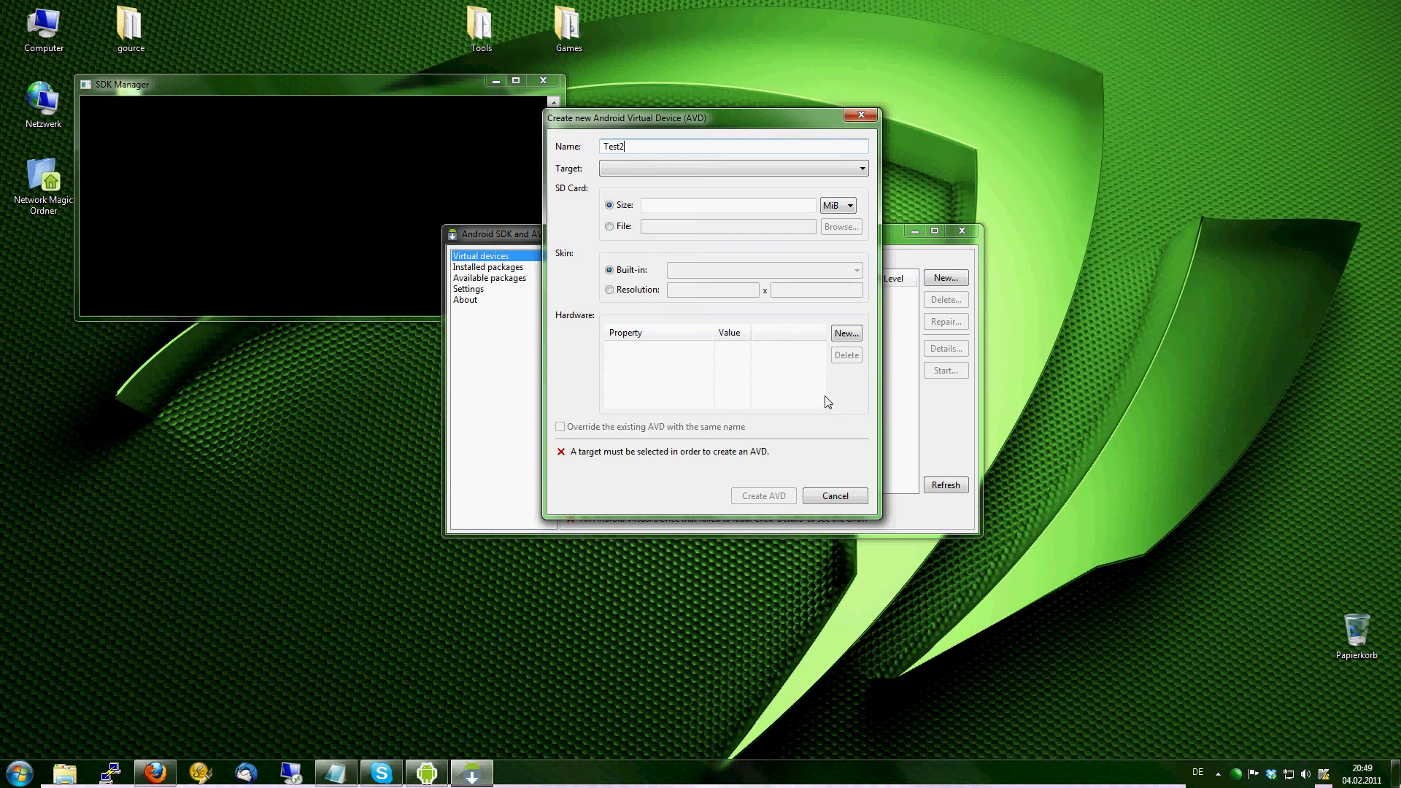
left_click(680, 171)
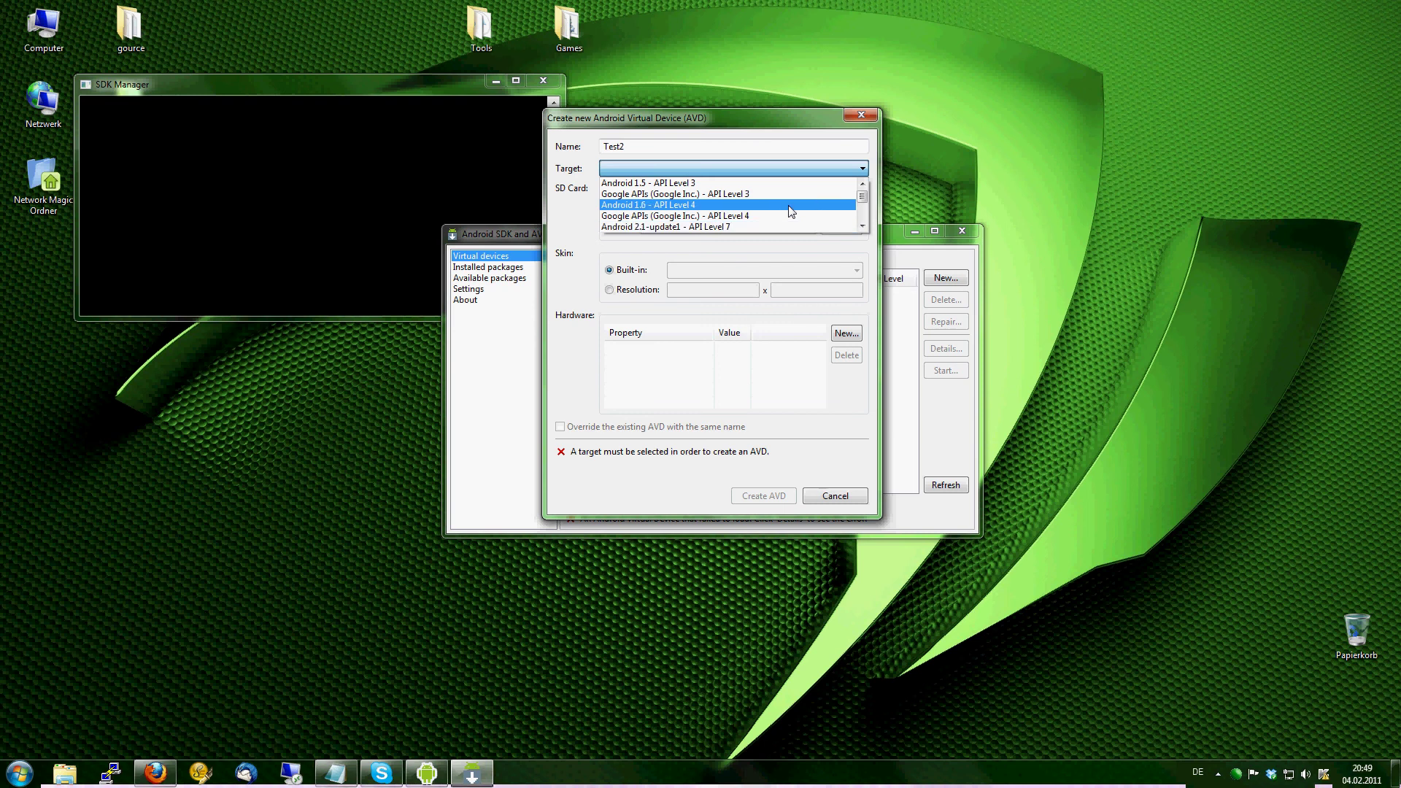
scroll(792, 211, "down", 3)
scroll(791, 212, "down", 3)
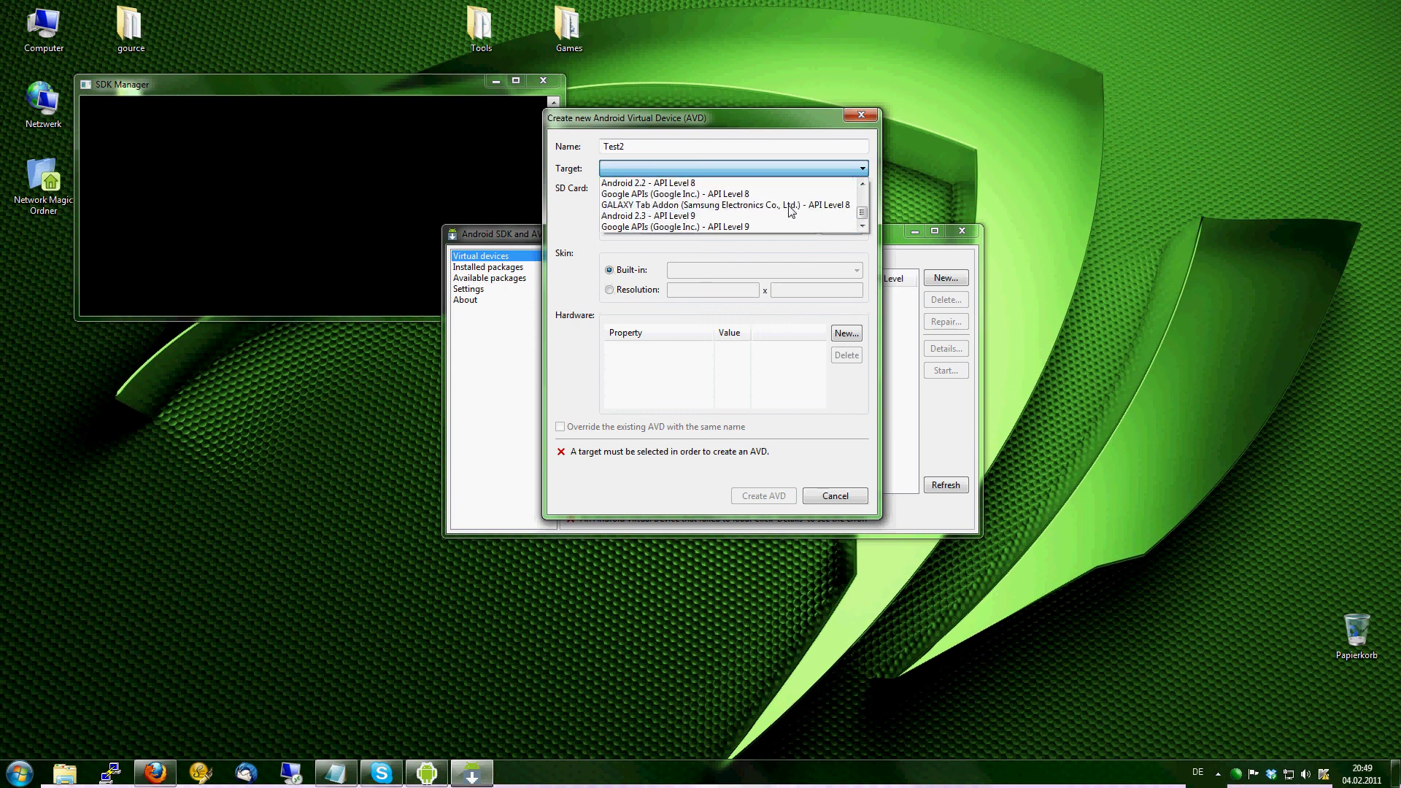
left_click(752, 217)
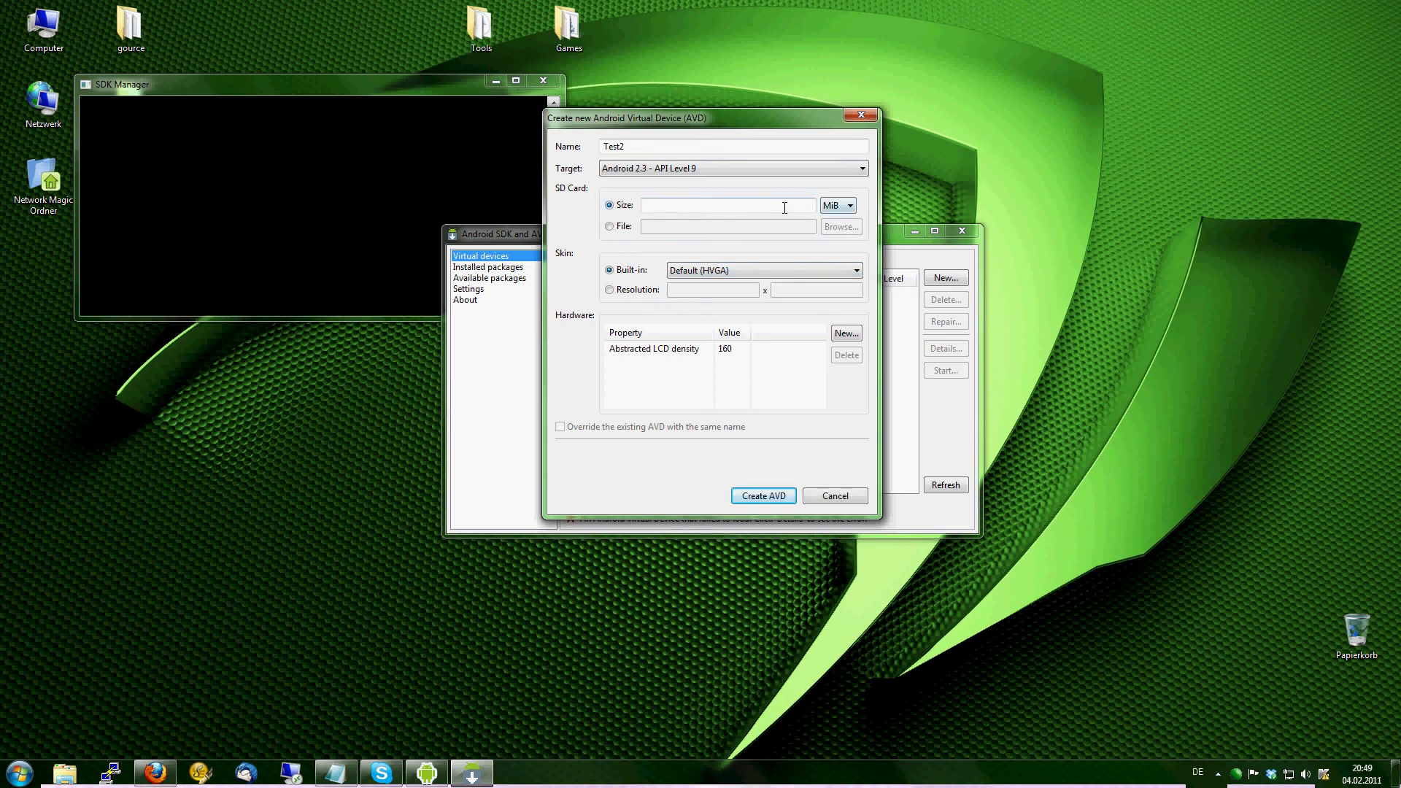
Step: Set the virtual device's SD card size to 50000 MiB and keep the Default (HVGA) built-in skin
left_click(717, 206)
type("50000")
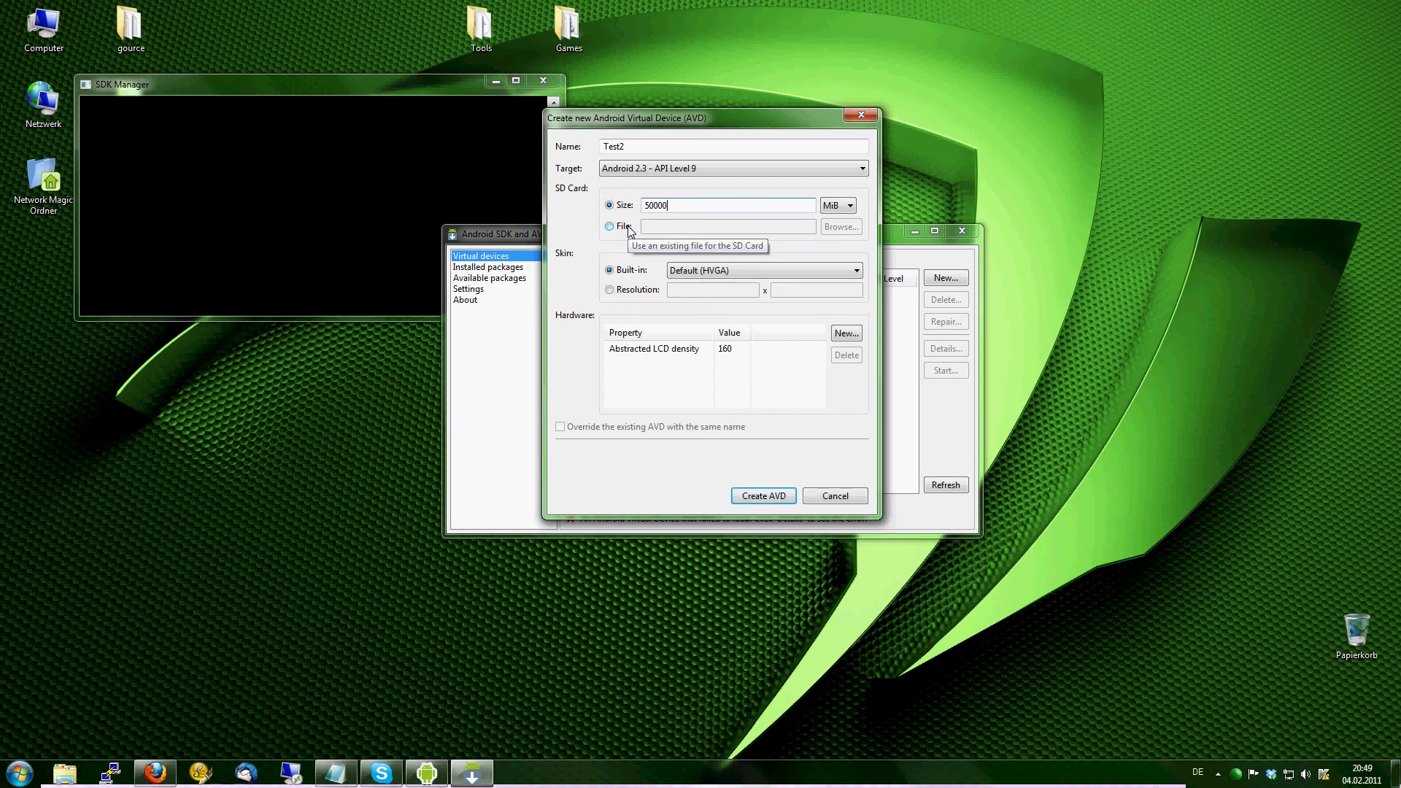
left_click(749, 274)
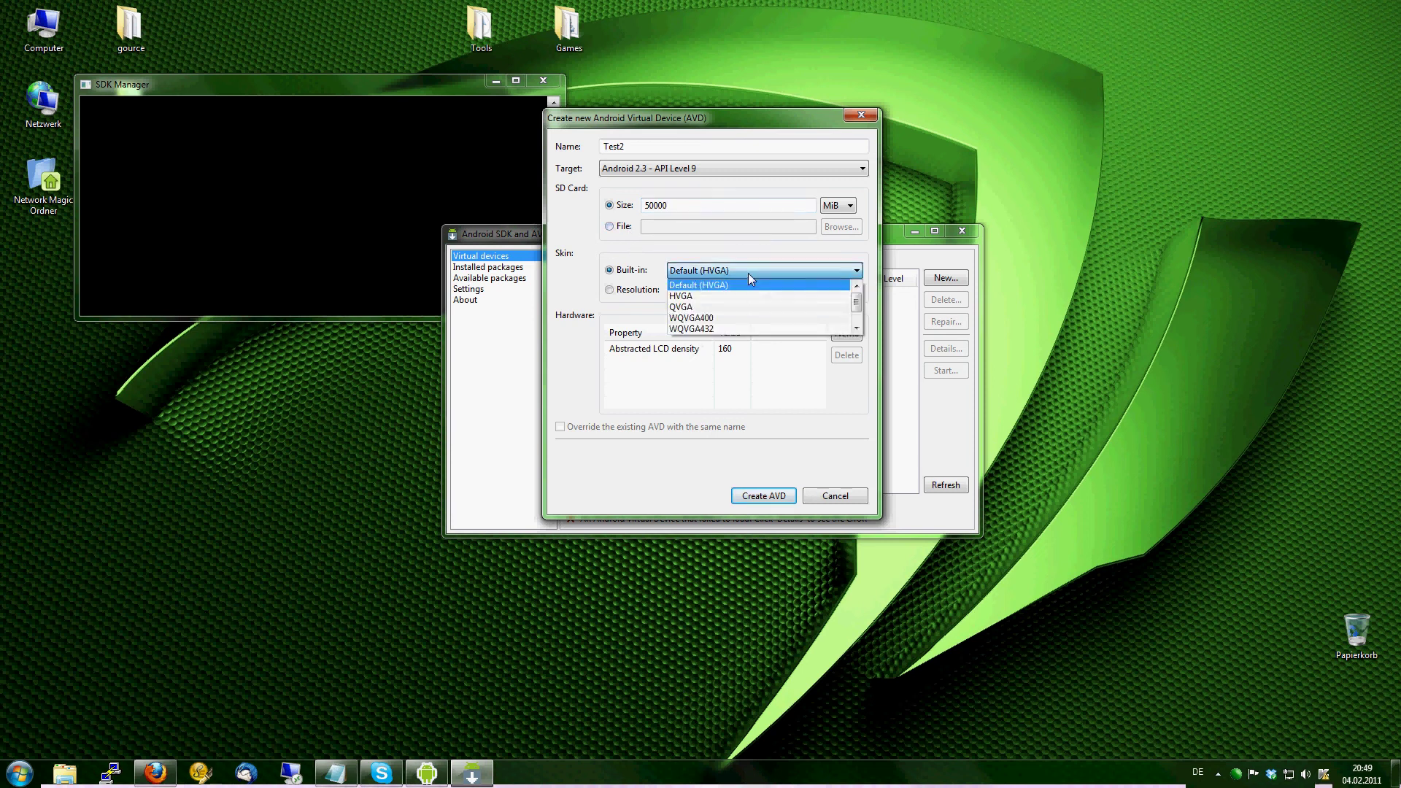
mouse_move(856, 301)
left_mouse_down()
mouse_move(870, 318)
mouse_move(870, 291)
left_mouse_up()
left_click(646, 296)
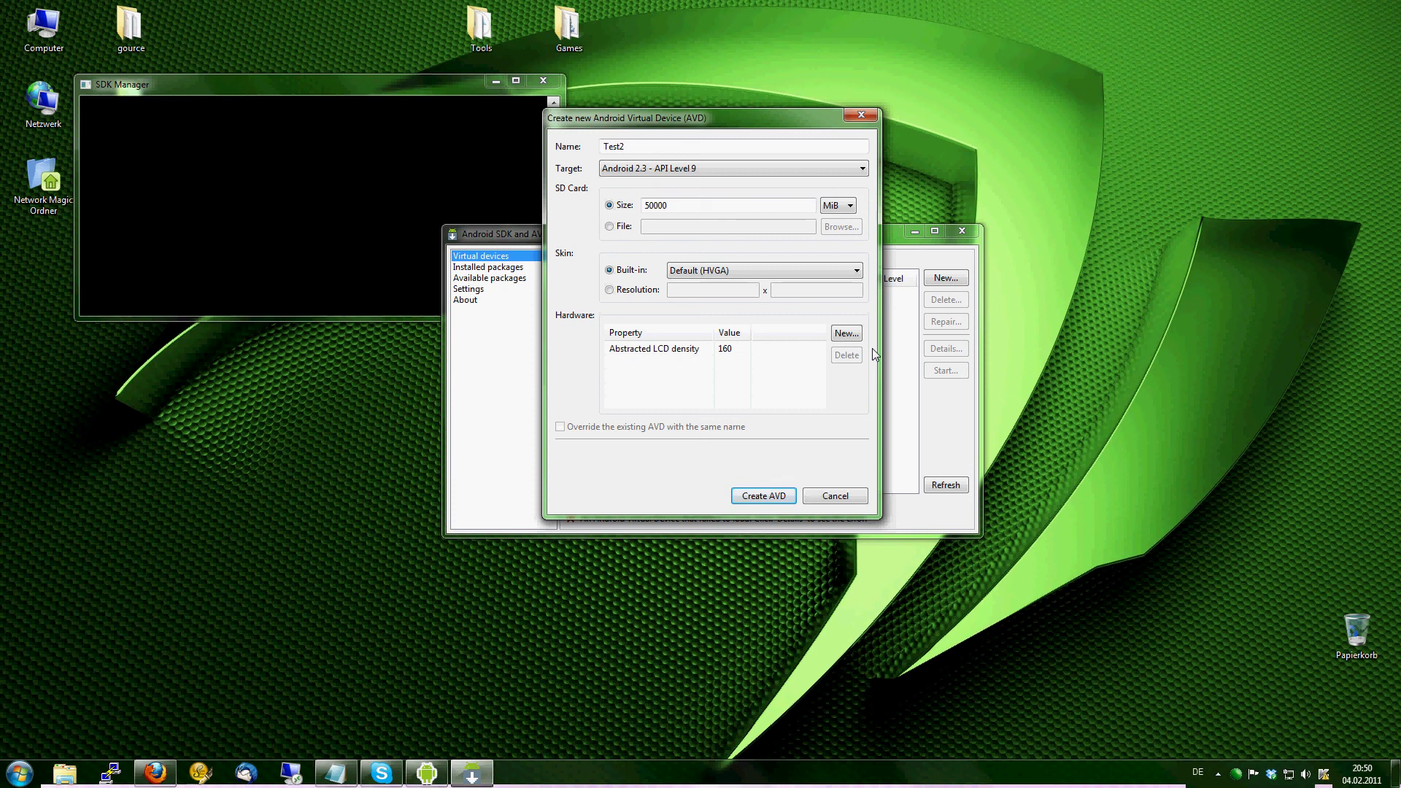
Step: Add the SD Card support hardware property to the Test2 virtual device
left_click(851, 339)
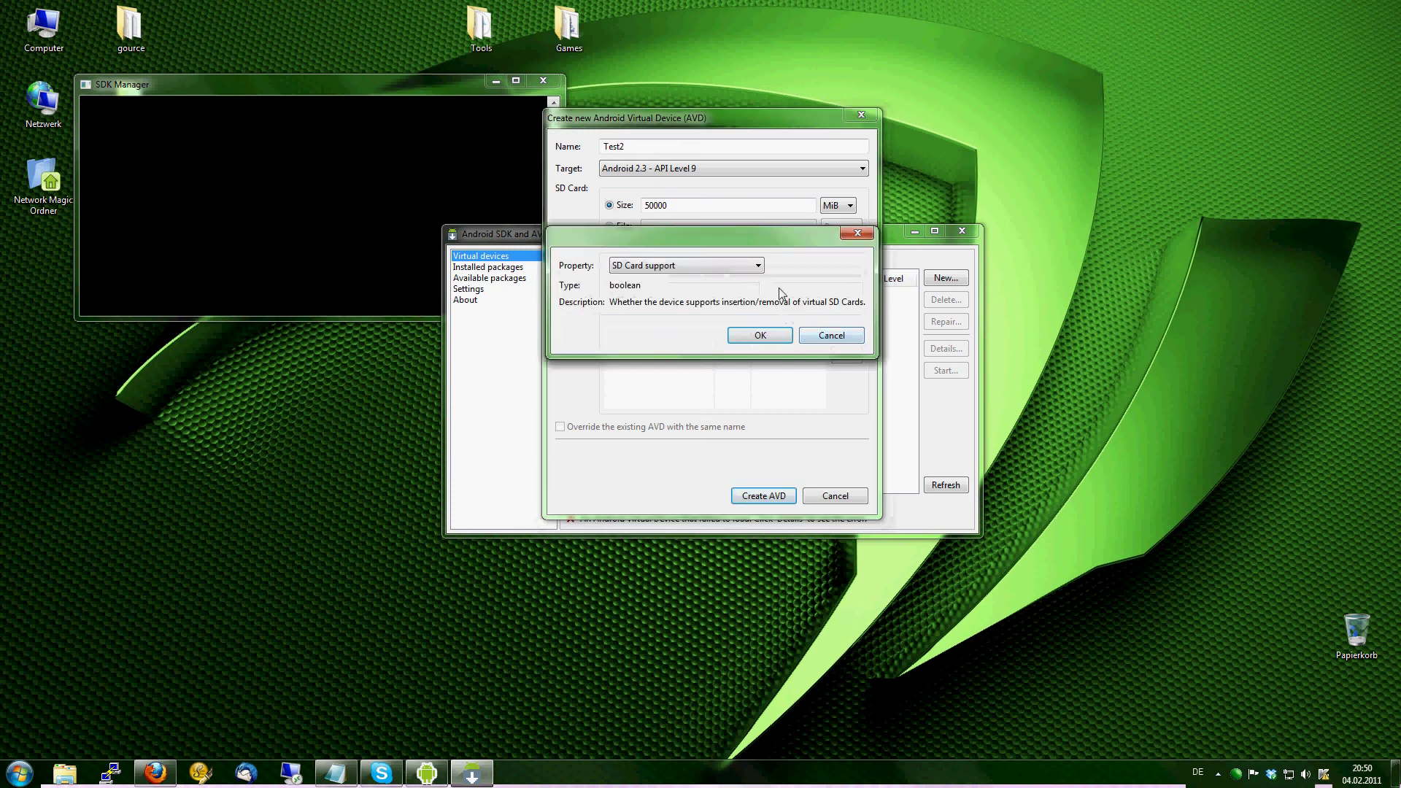
left_click(746, 267)
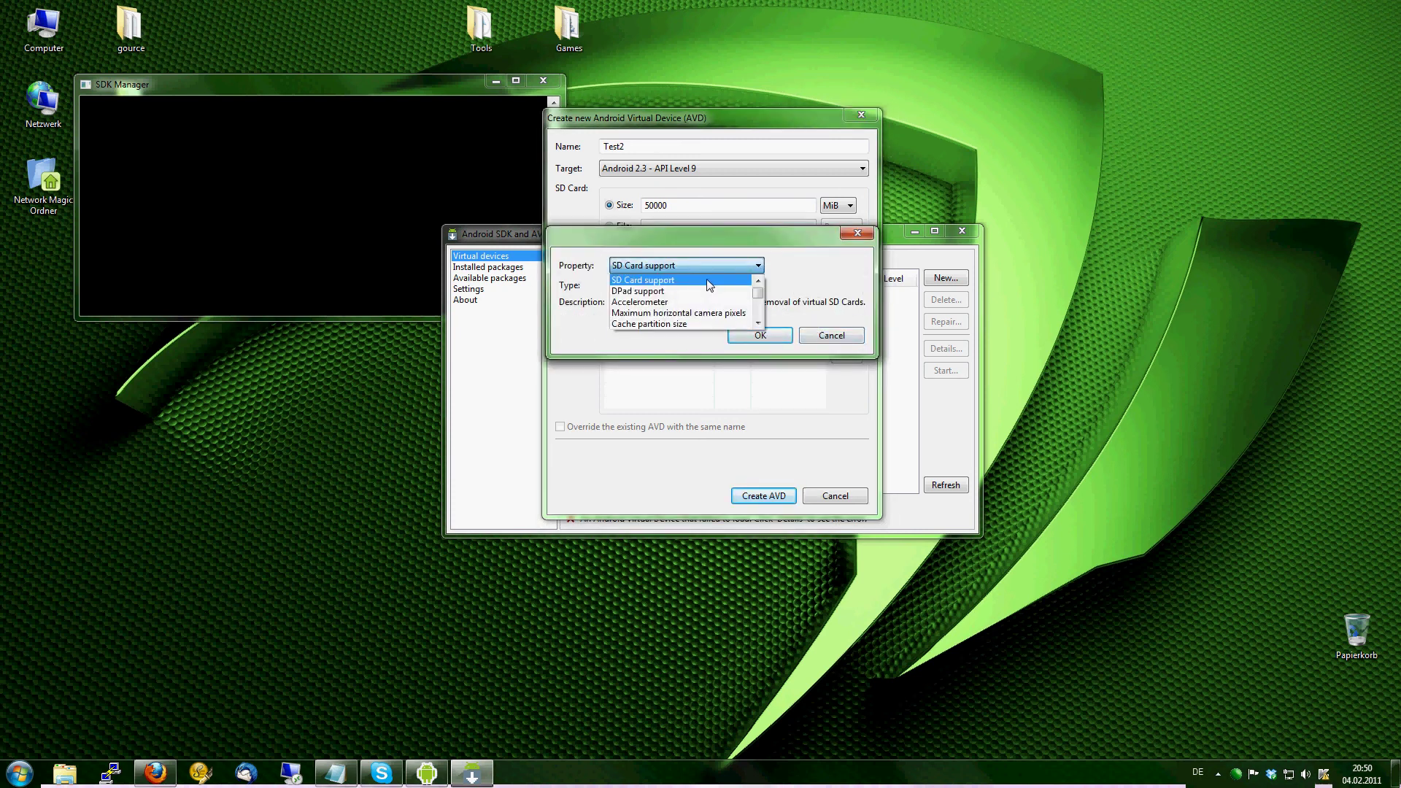
left_click(712, 280)
left_click(761, 340)
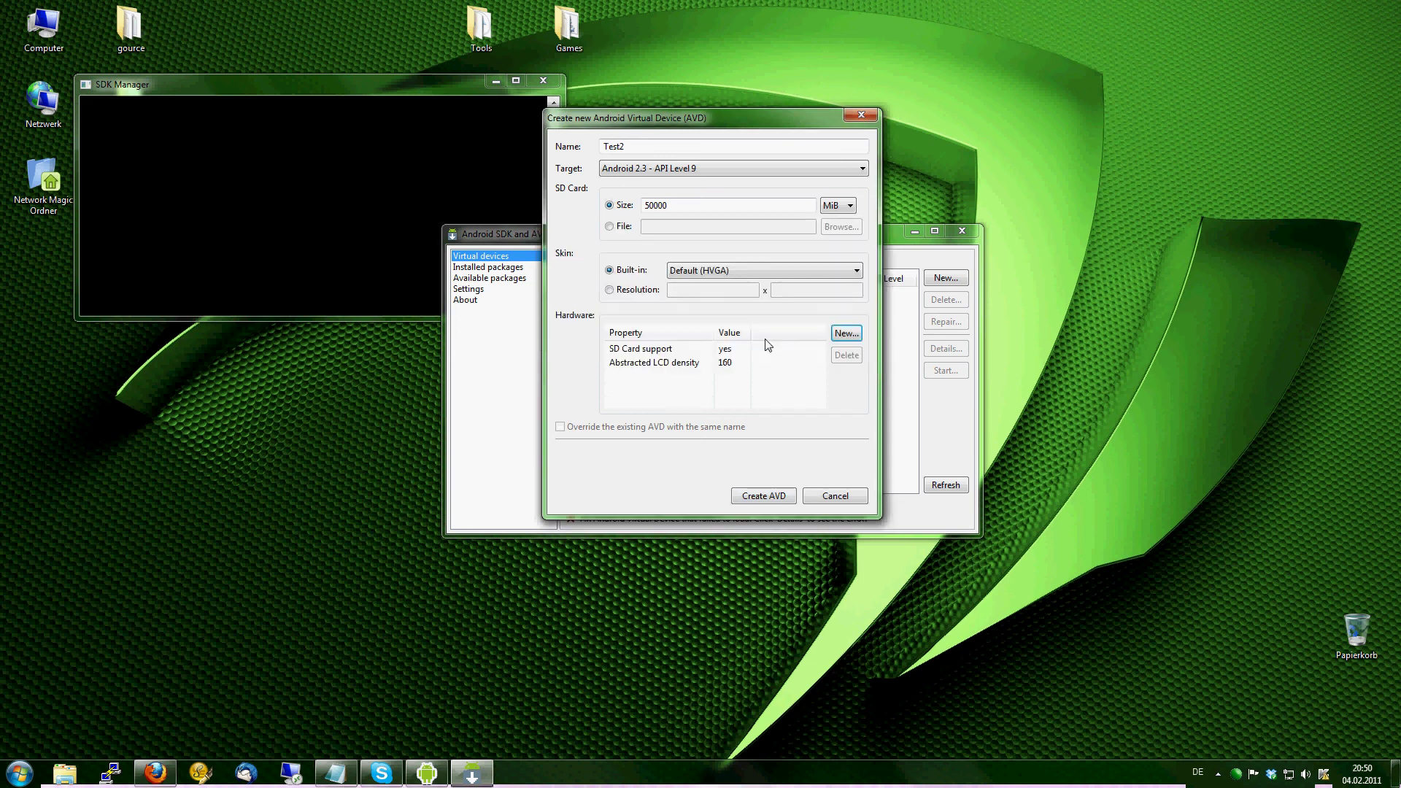
Step: Add the Cache partition size hardware property to the Test2 virtual device and set it to 128 MB
left_click(846, 333)
left_click(737, 265)
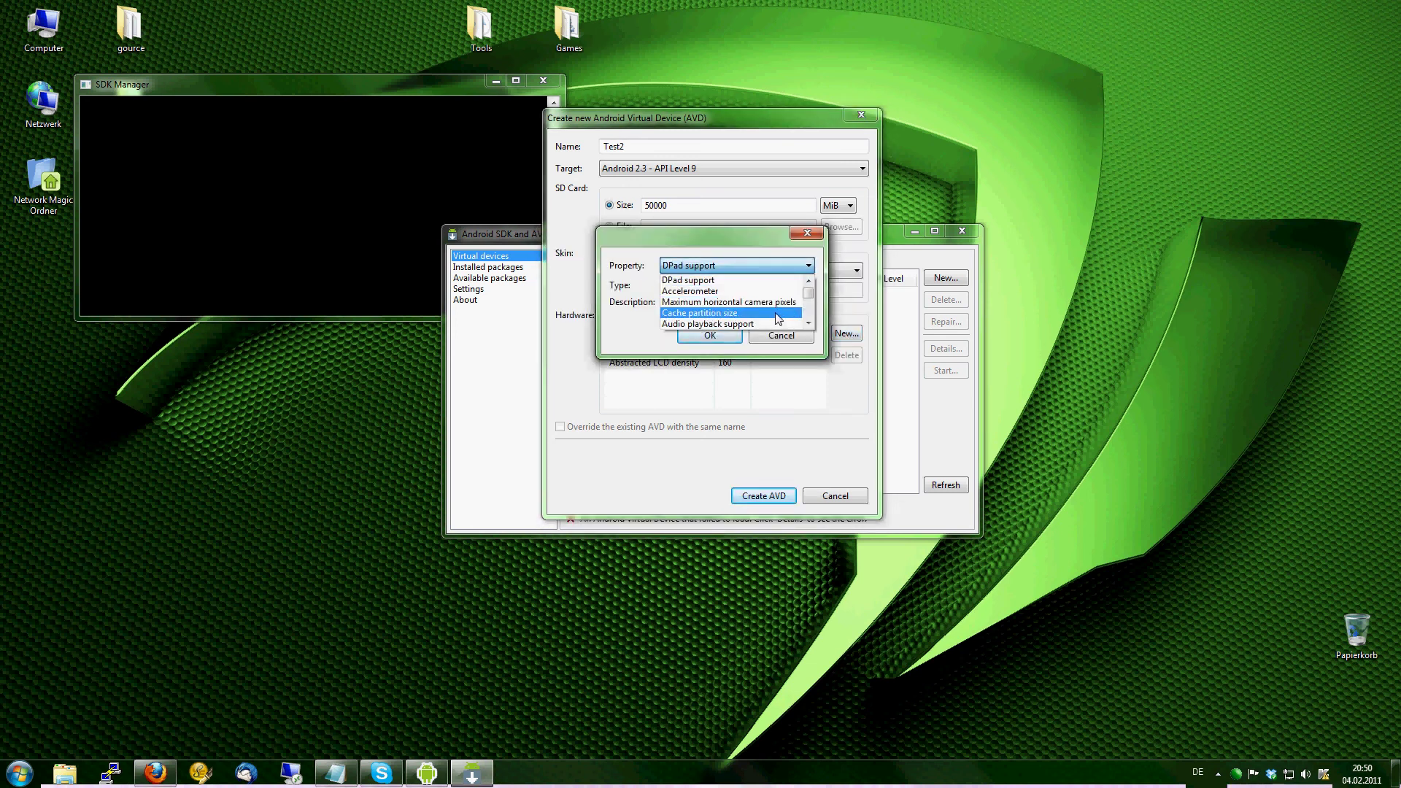
left_click(778, 318)
left_click(709, 335)
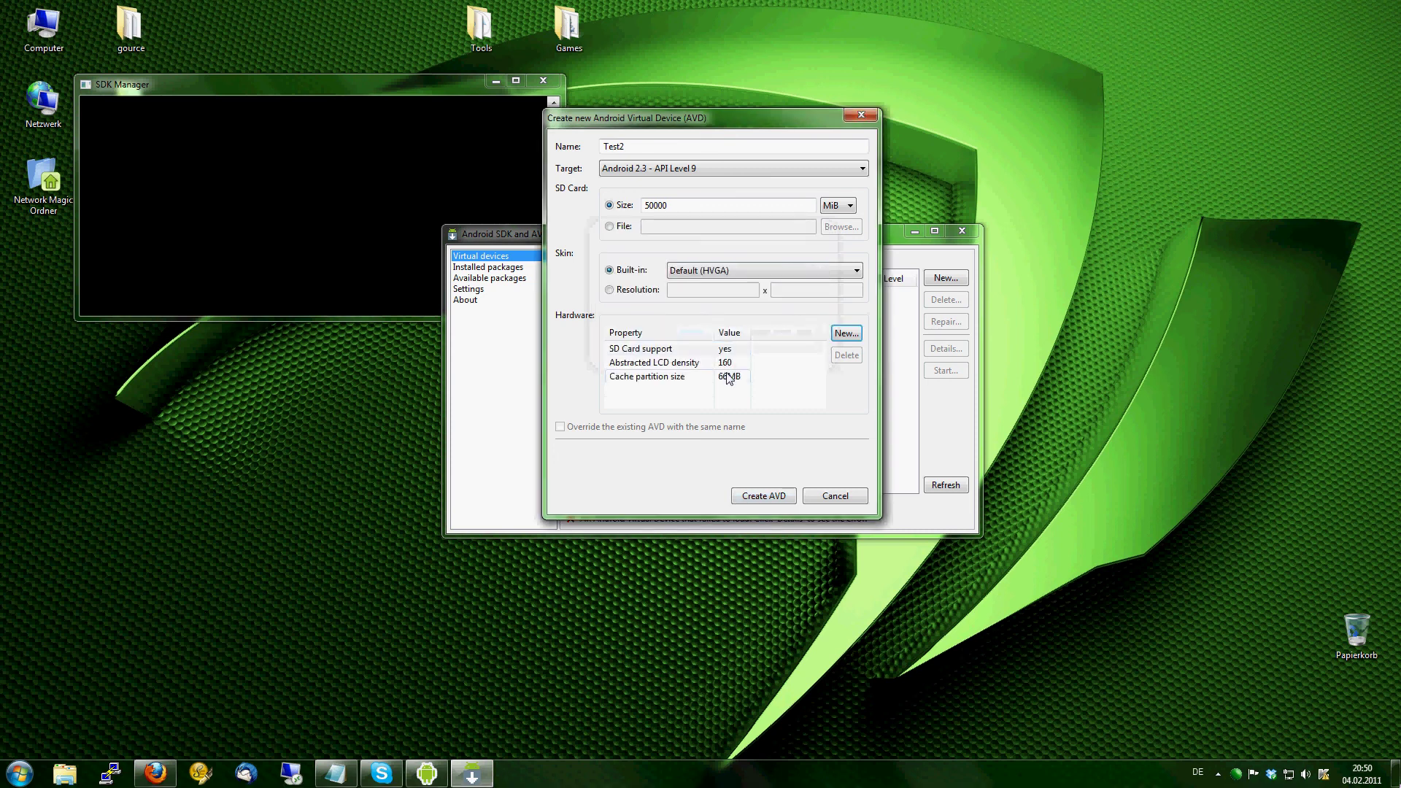
left_click(724, 376)
left_click_drag(724, 378, 695, 383)
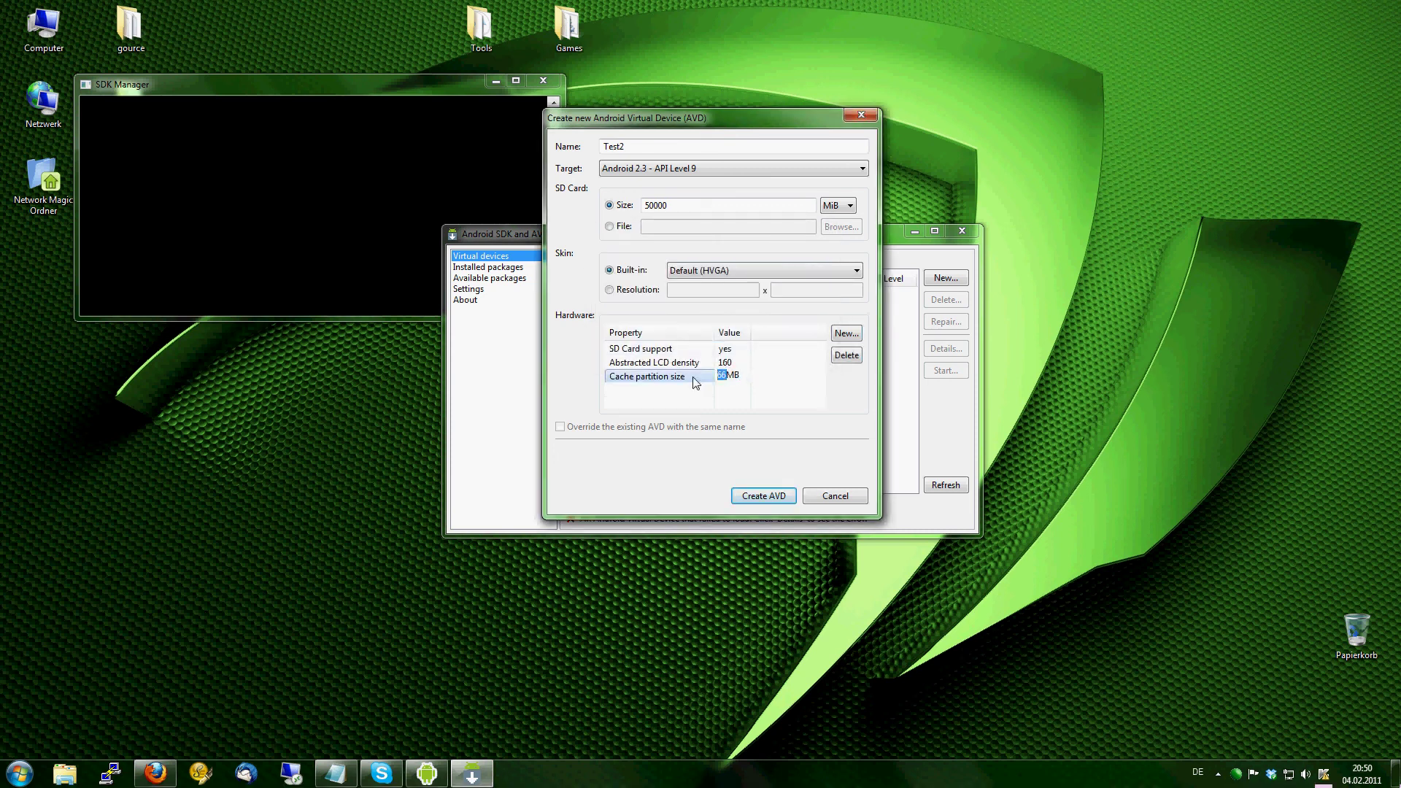
type("128")
key("Return")
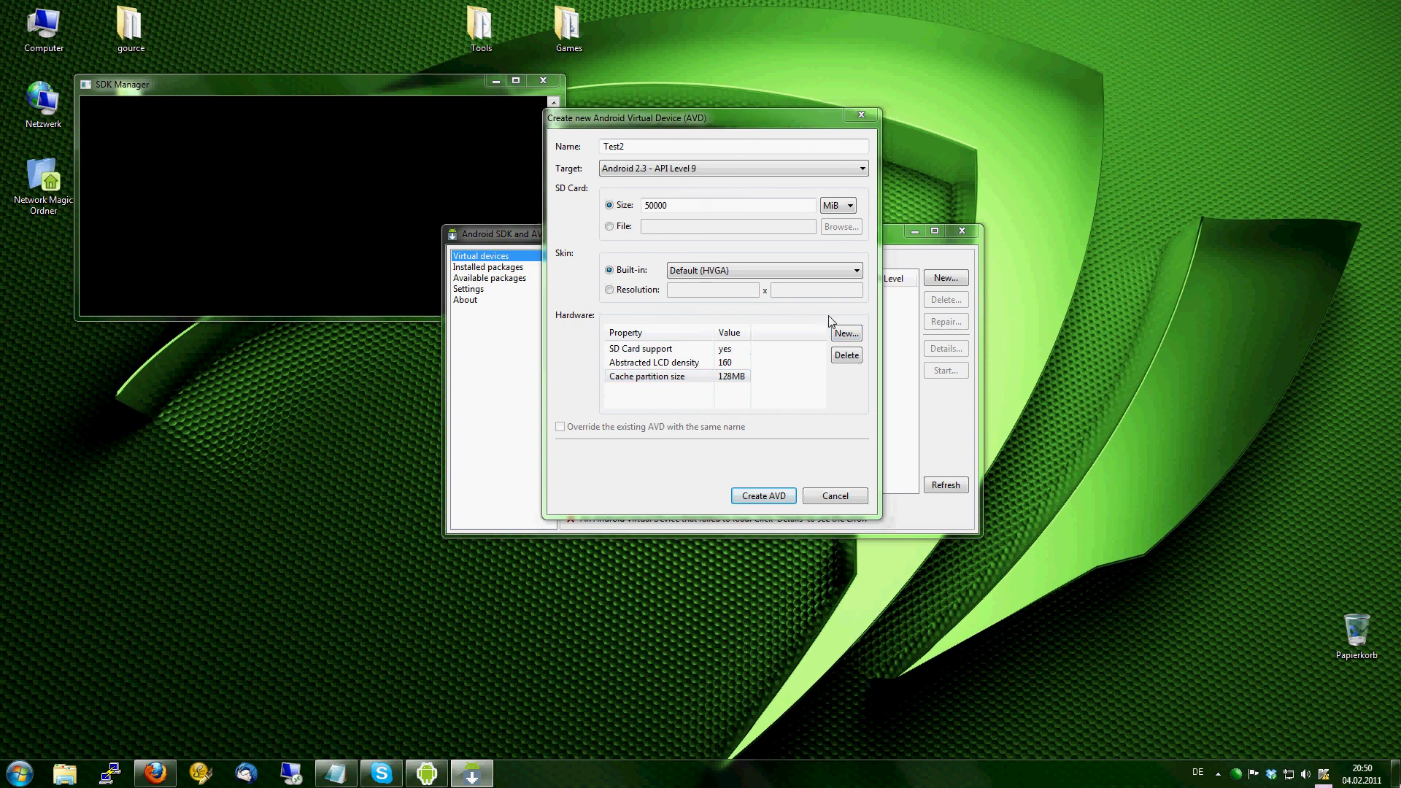
Step: Add the Battery support hardware property to the Test2 virtual device
left_click(845, 333)
left_click(729, 266)
scroll(752, 307, "down", 2)
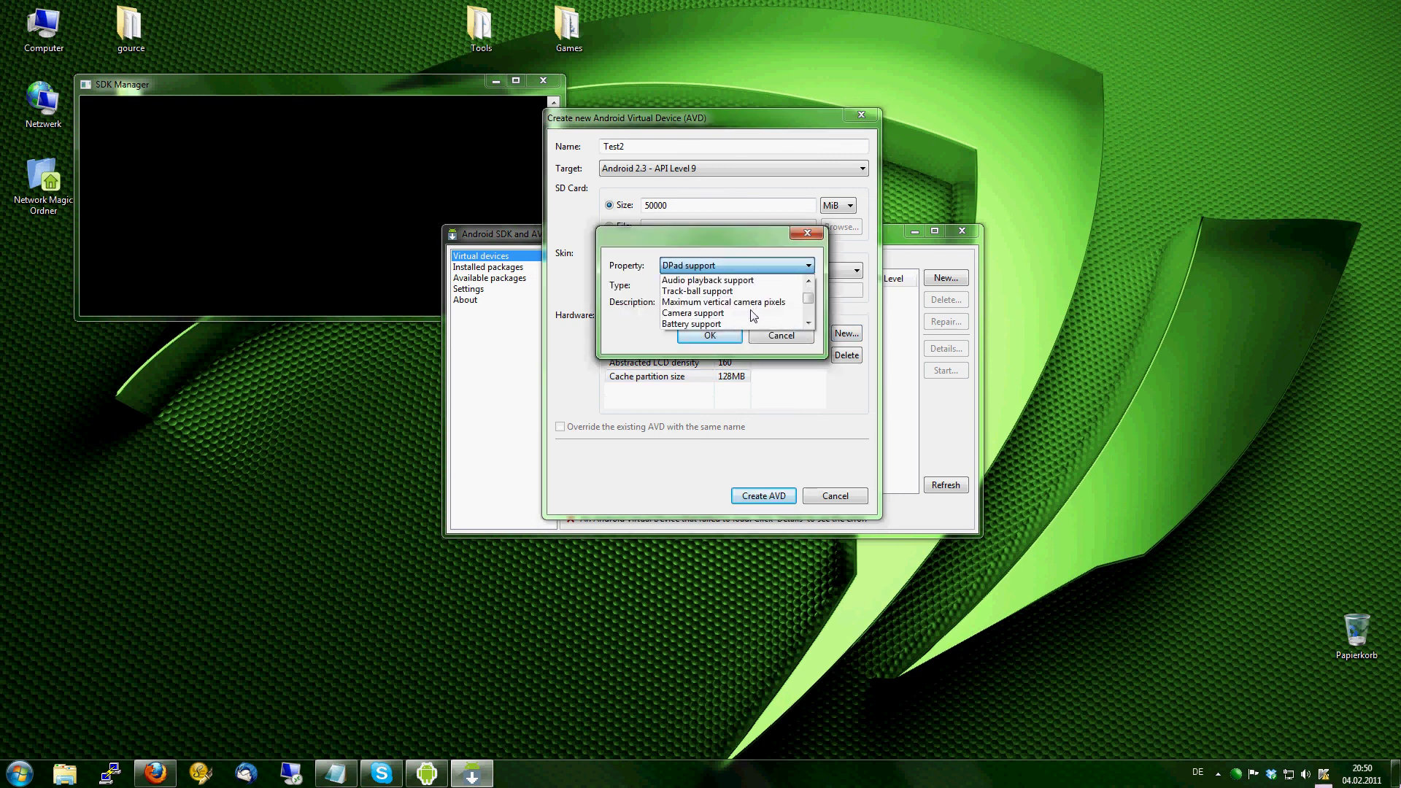
left_click(734, 324)
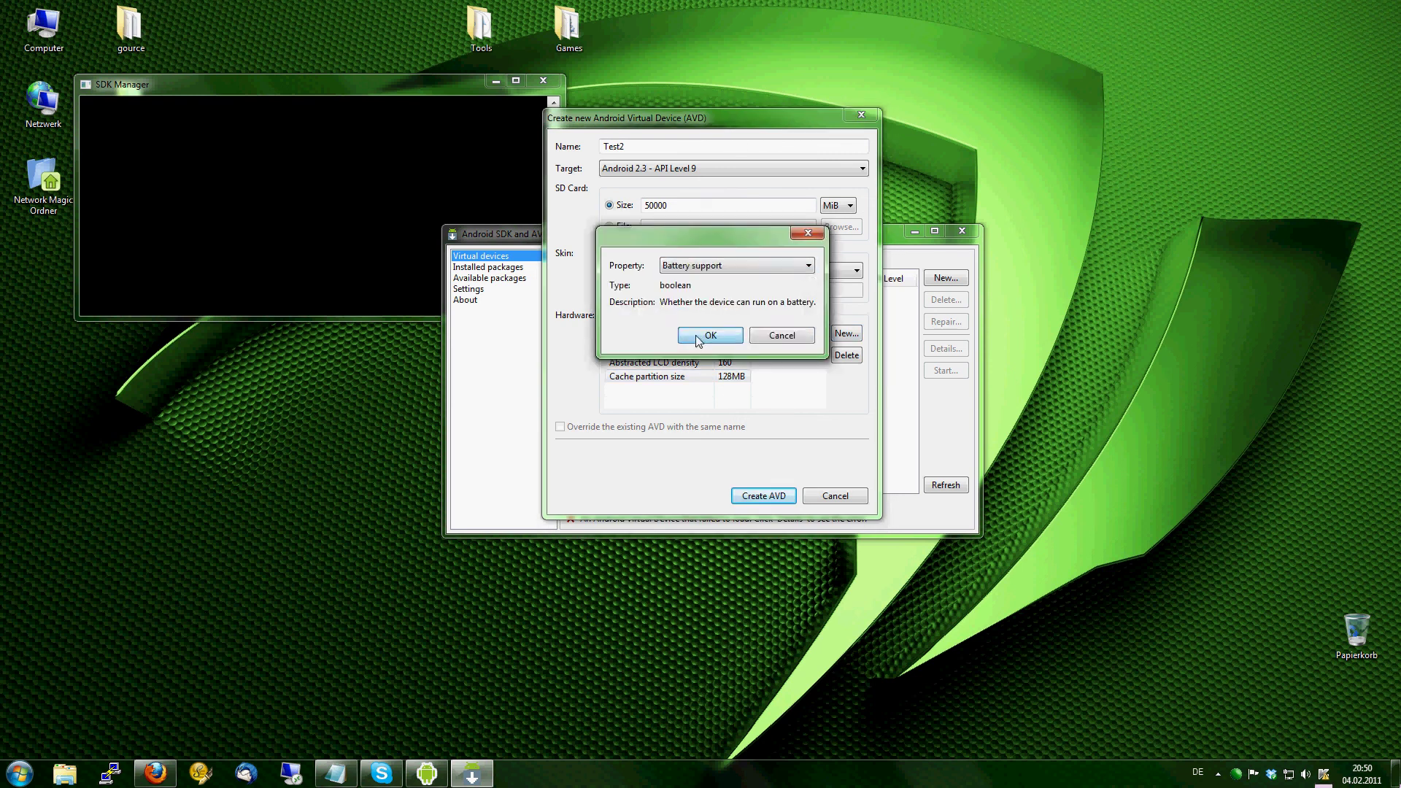
left_click(709, 335)
Step: Add the Audio playback support hardware property and cancel the creation of the Test2 virtual device
left_click(845, 332)
left_click(725, 267)
scroll(724, 269, "down", 3)
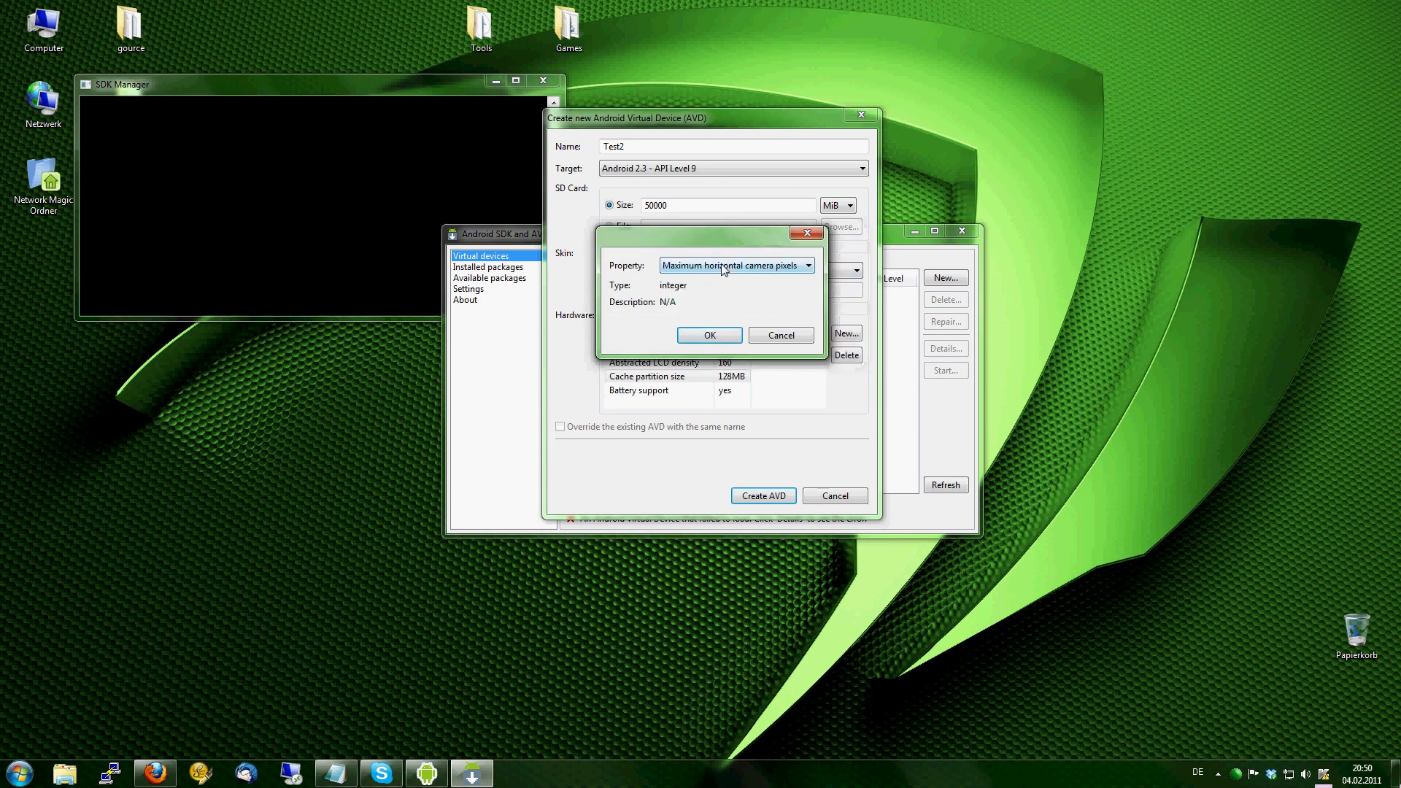
scroll(725, 269, "up", 5)
left_click(724, 266)
scroll(719, 292, "up", 3)
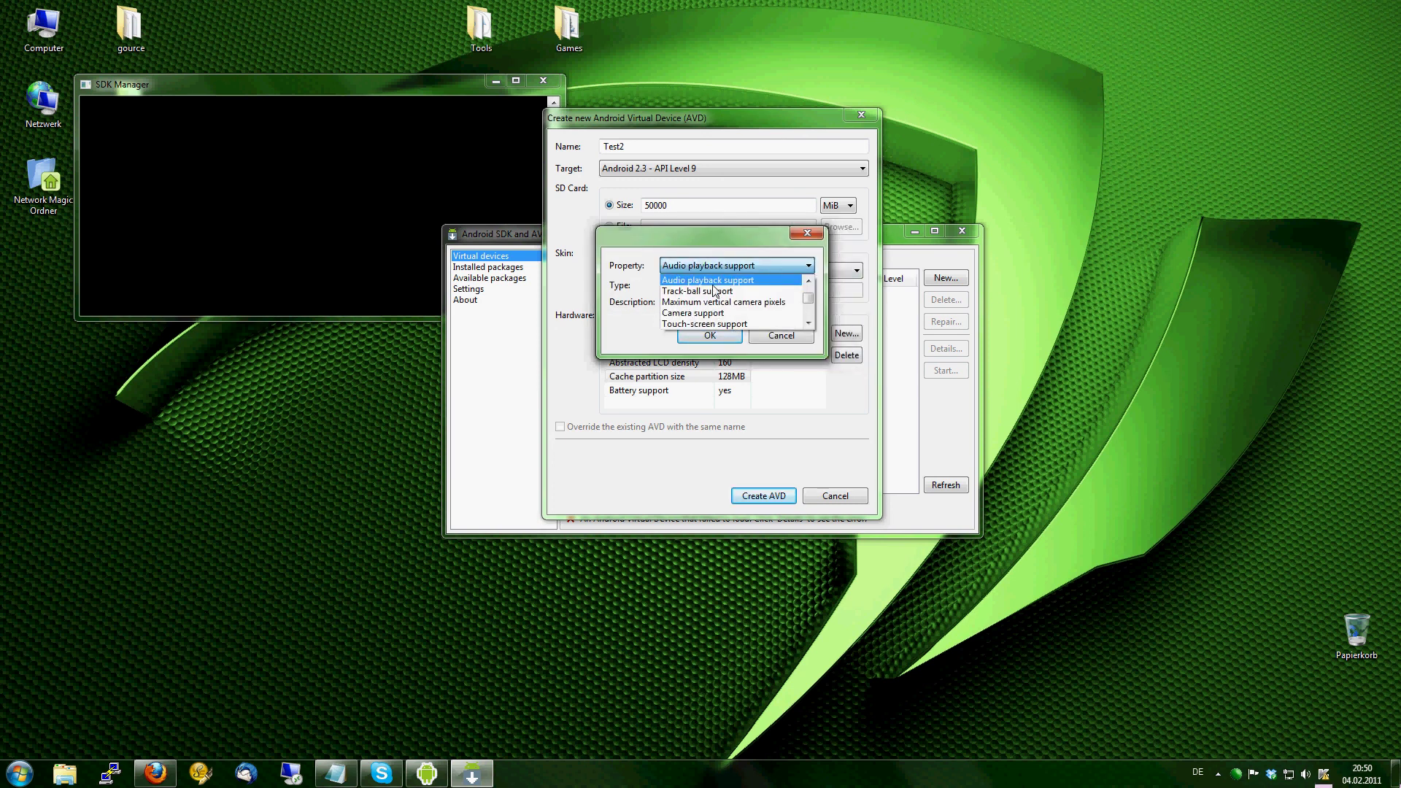
left_click(711, 280)
left_click(710, 335)
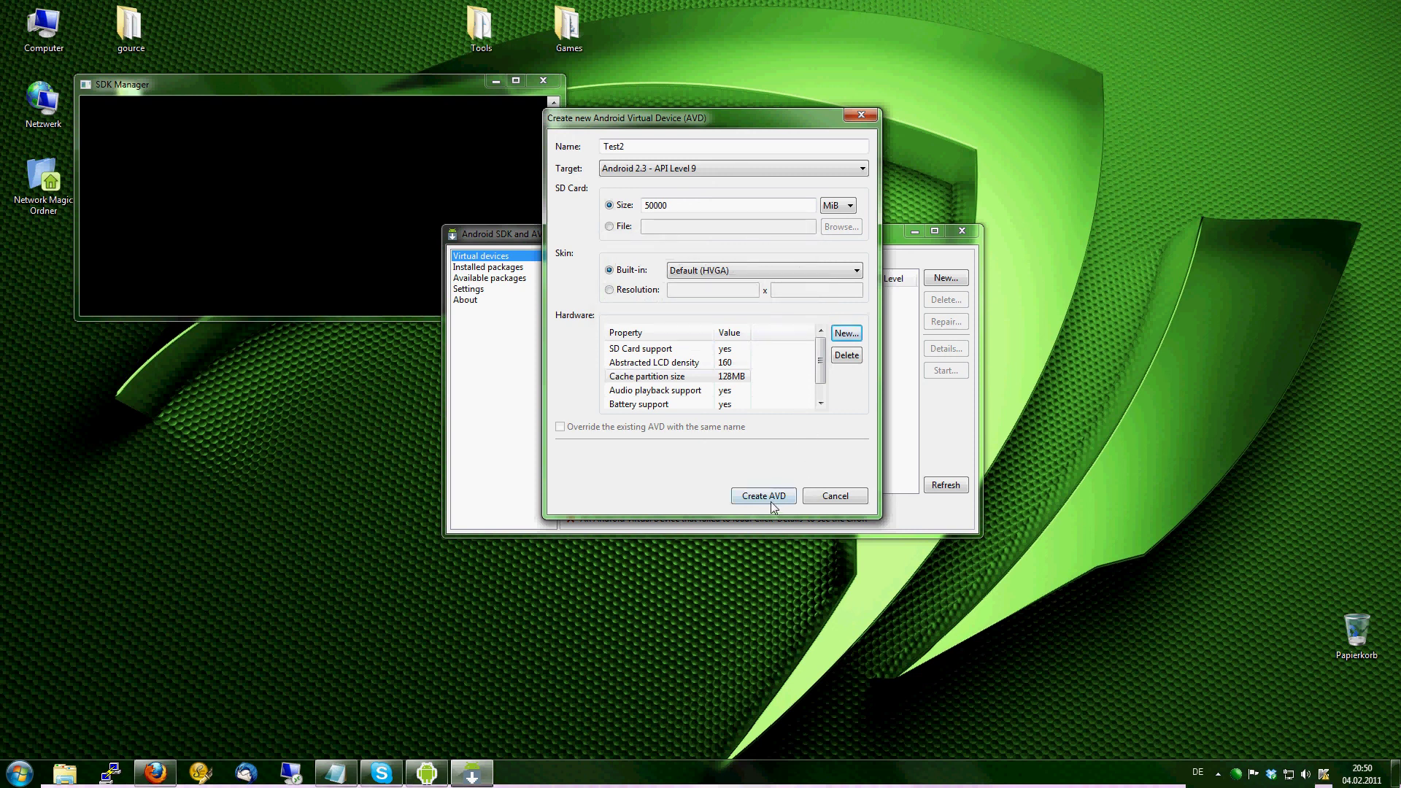
left_click(838, 496)
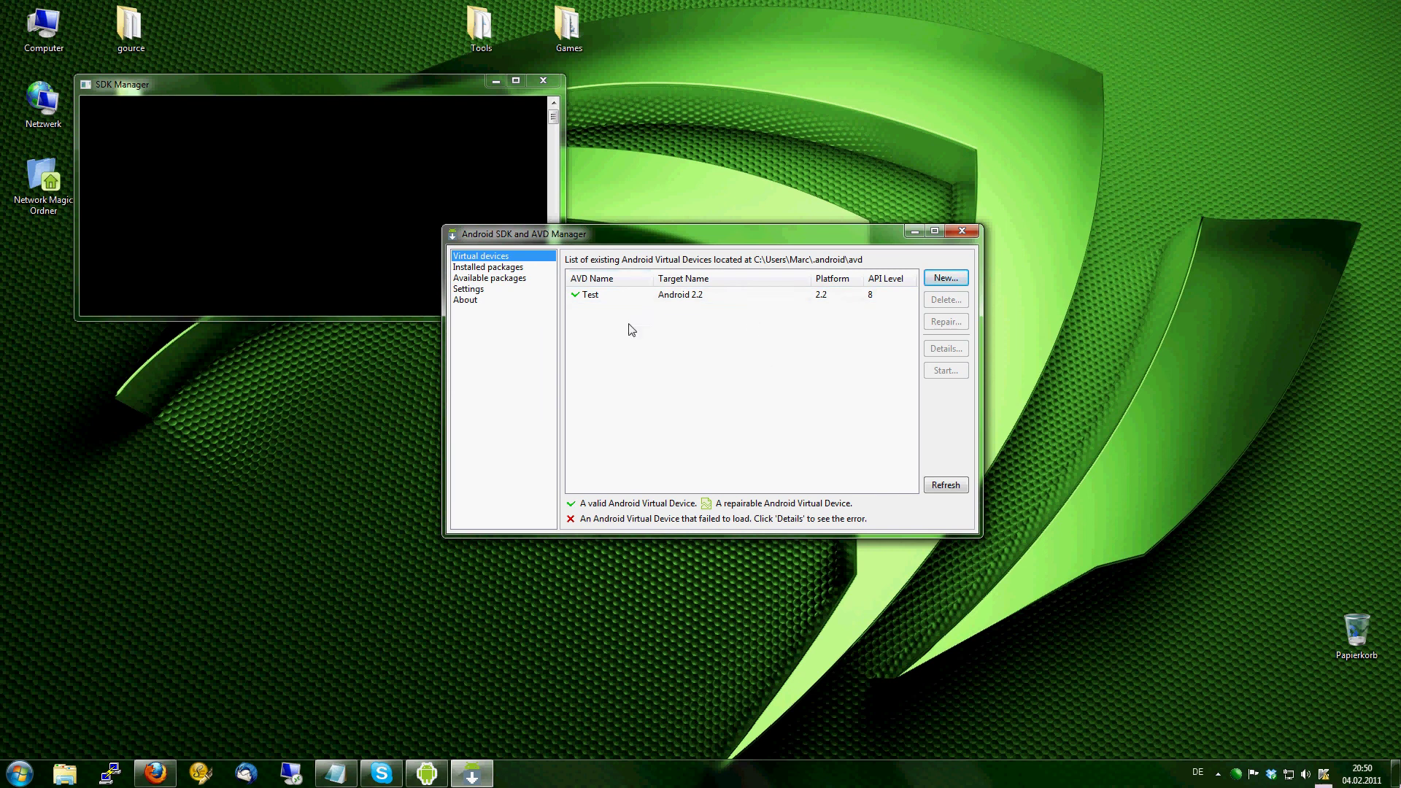
Step: Start the existing Test virtual device (Android 2.2) with the default launch options, moving the manager window slightly upward
left_click(625, 295)
left_click_drag(654, 240, 652, 214)
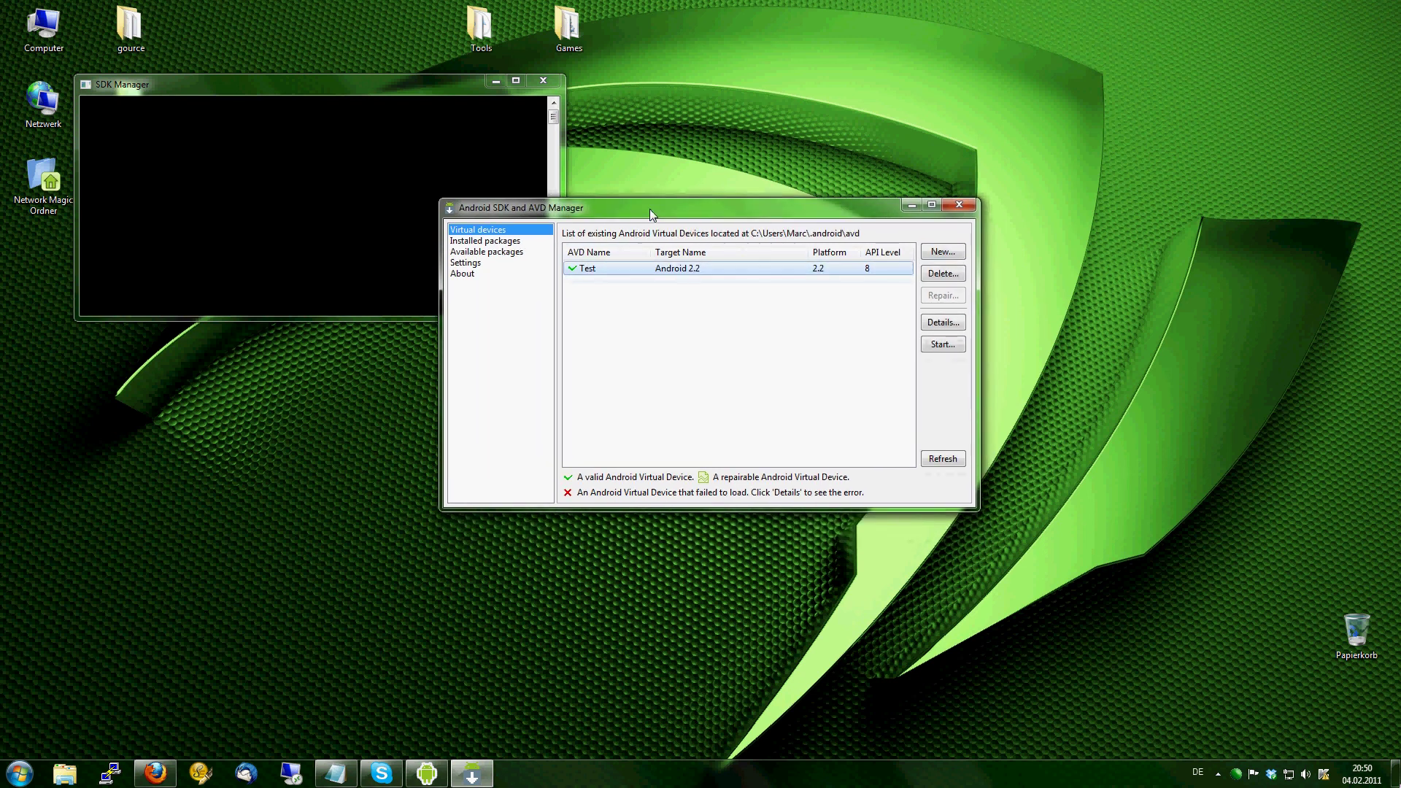
left_click(939, 348)
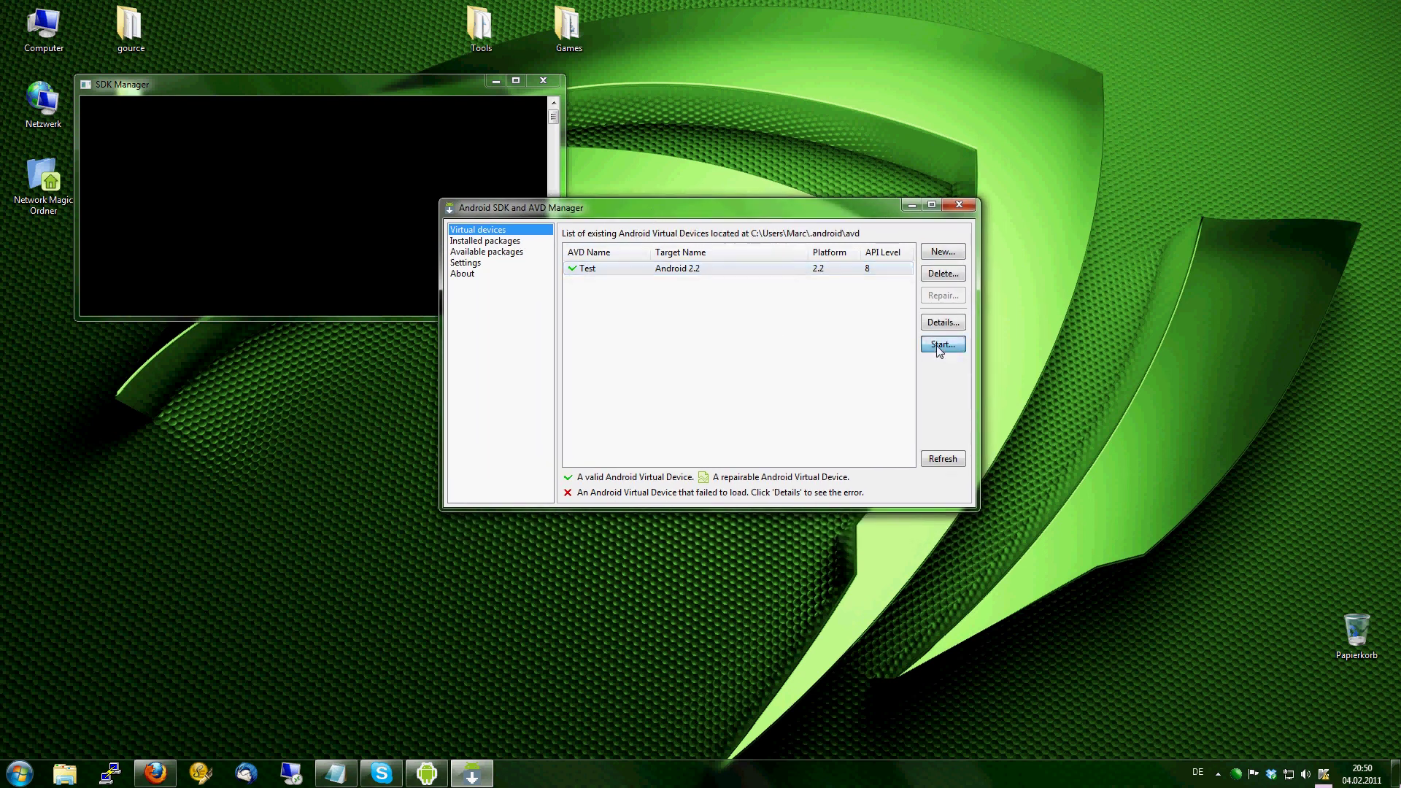
left_click(683, 407)
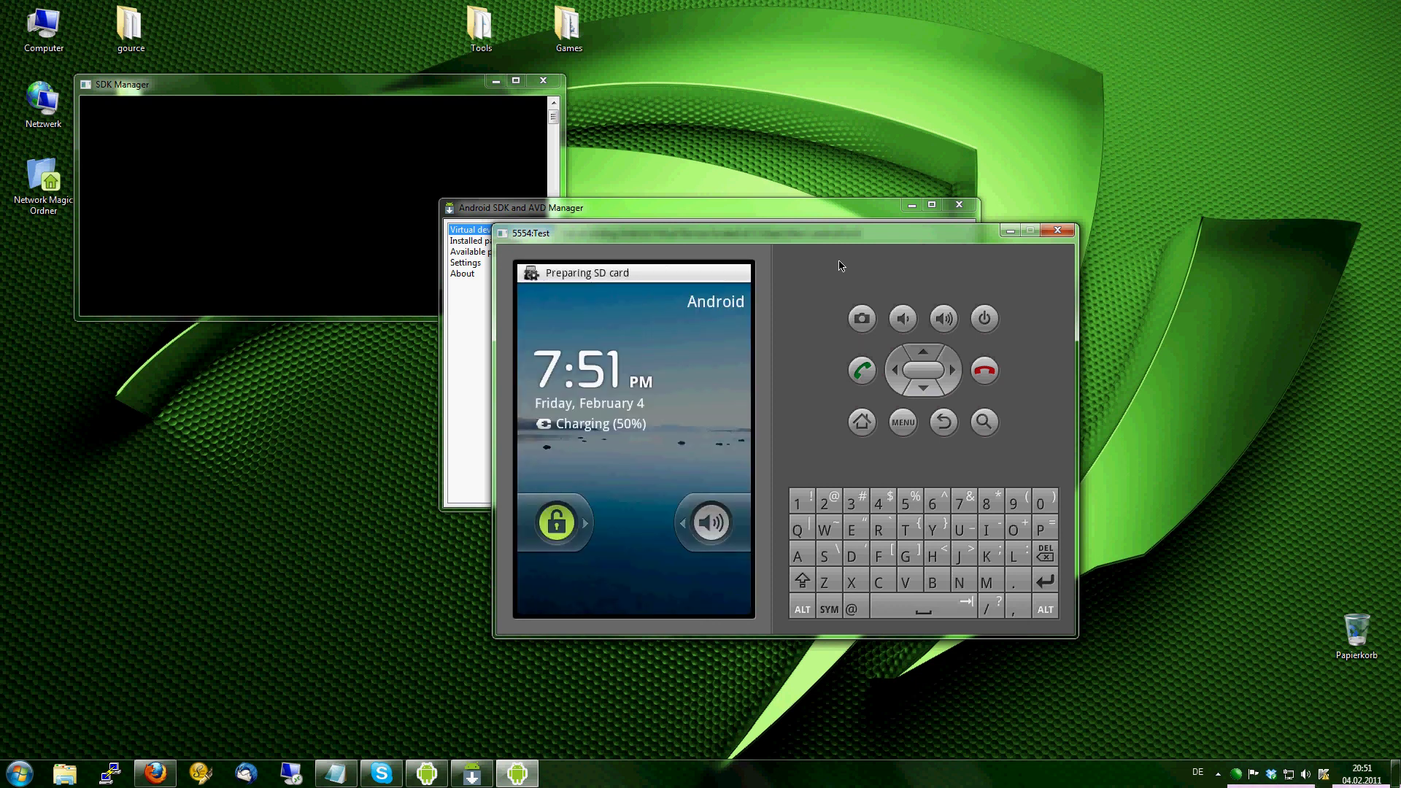
Step: Unlock the emulated phone and view its Hello, Android app, ending back on the home screen
left_click_drag(558, 528, 793, 532)
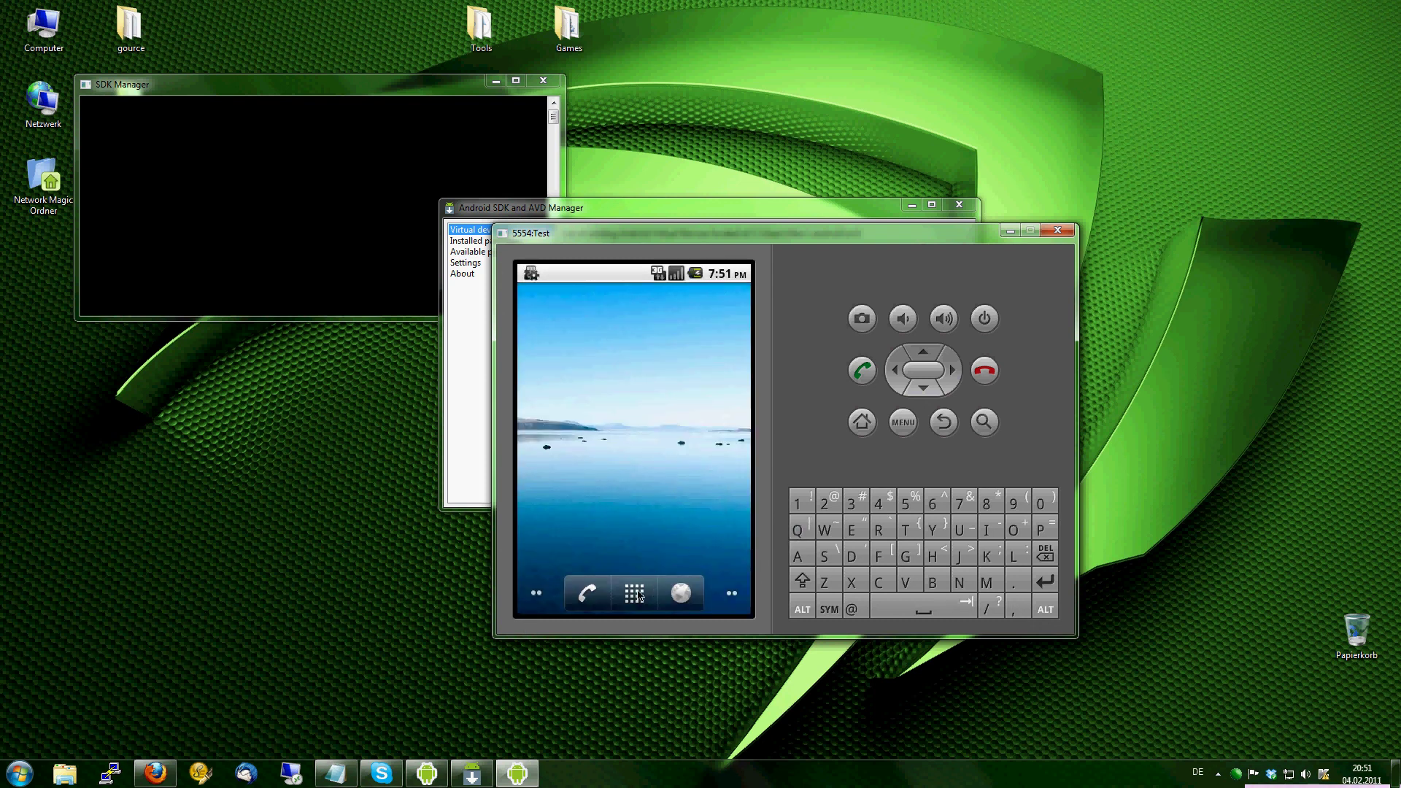
left_click(635, 595)
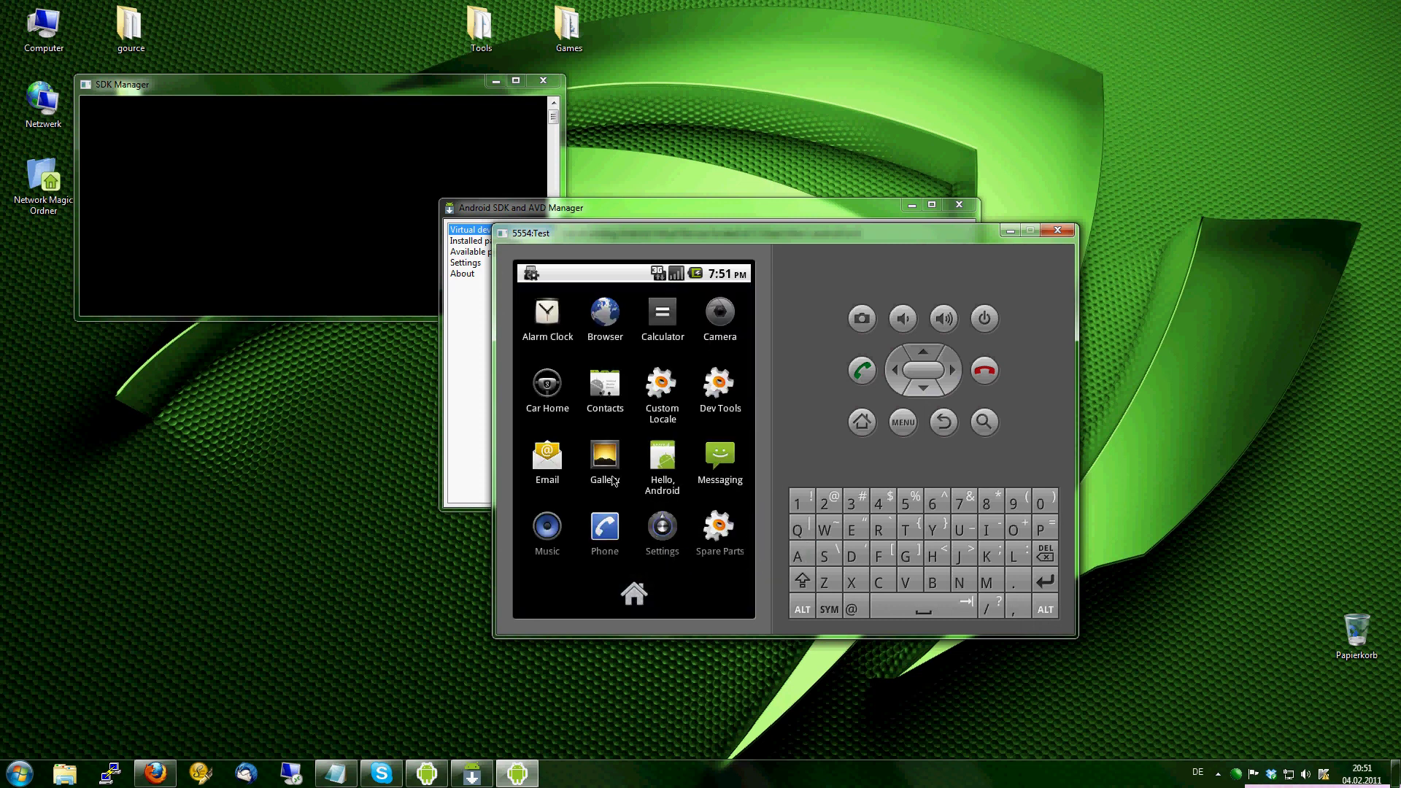
left_click(665, 458)
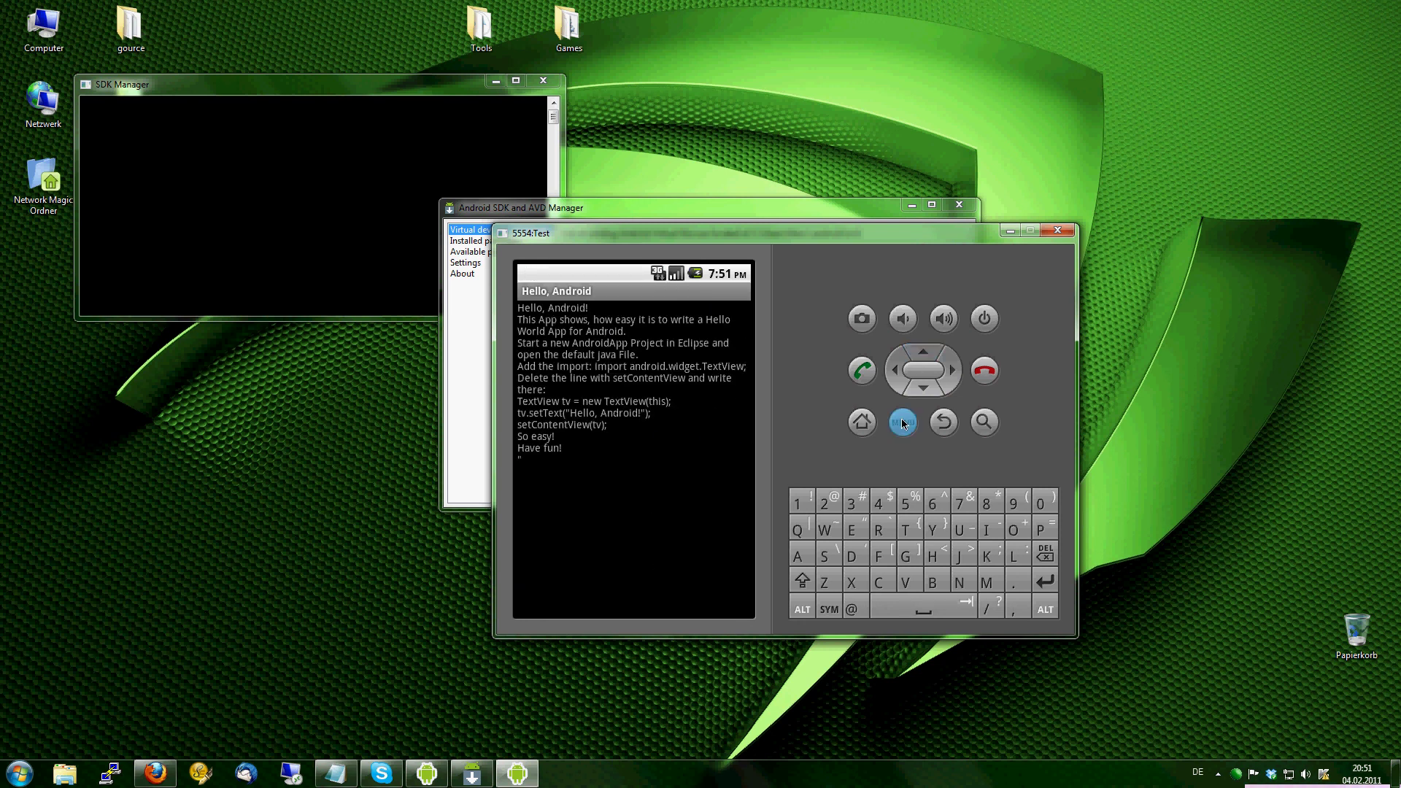
left_click(861, 421)
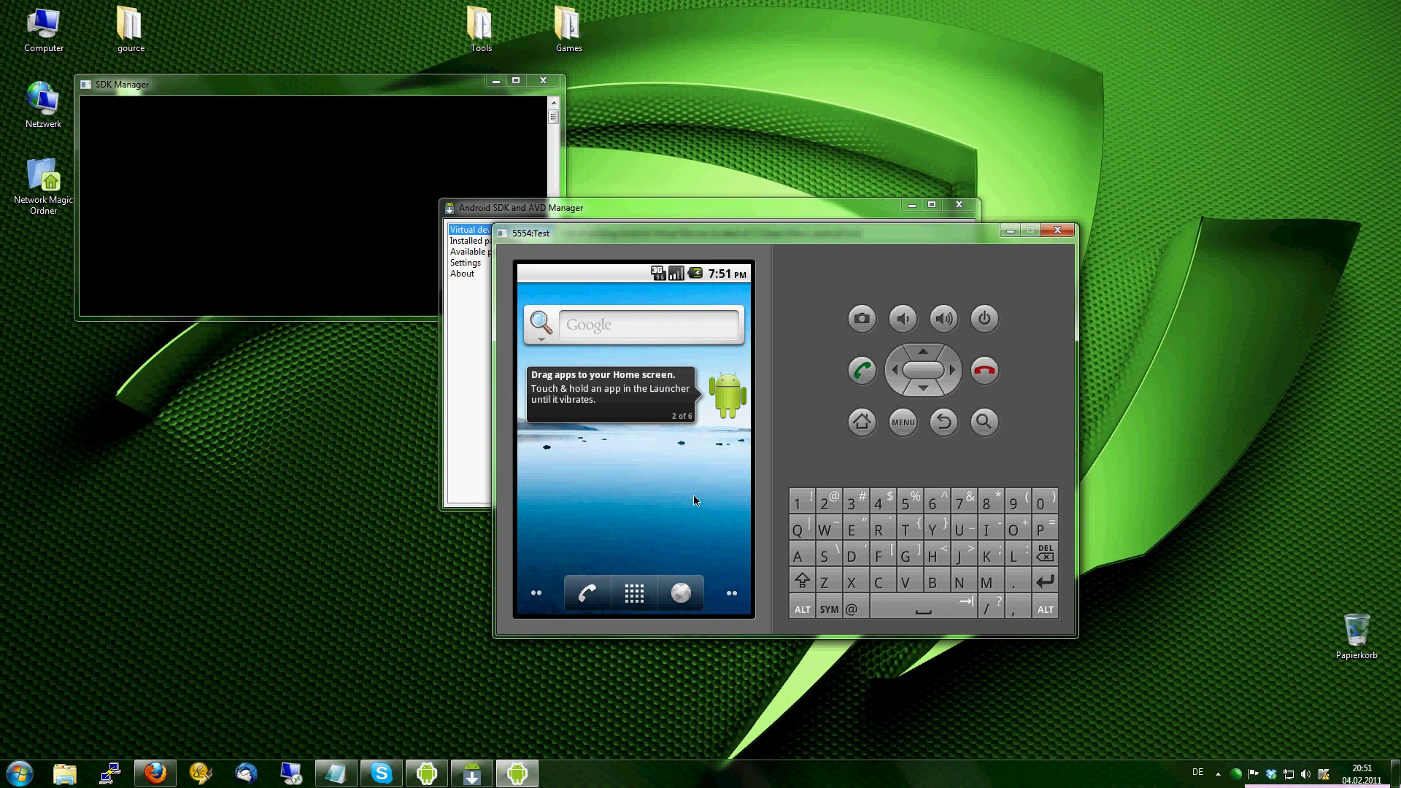
Step: Bring up the emulated phone's power options, and close the emulator and the Android SDK and AVD Manager
left_click(986, 316)
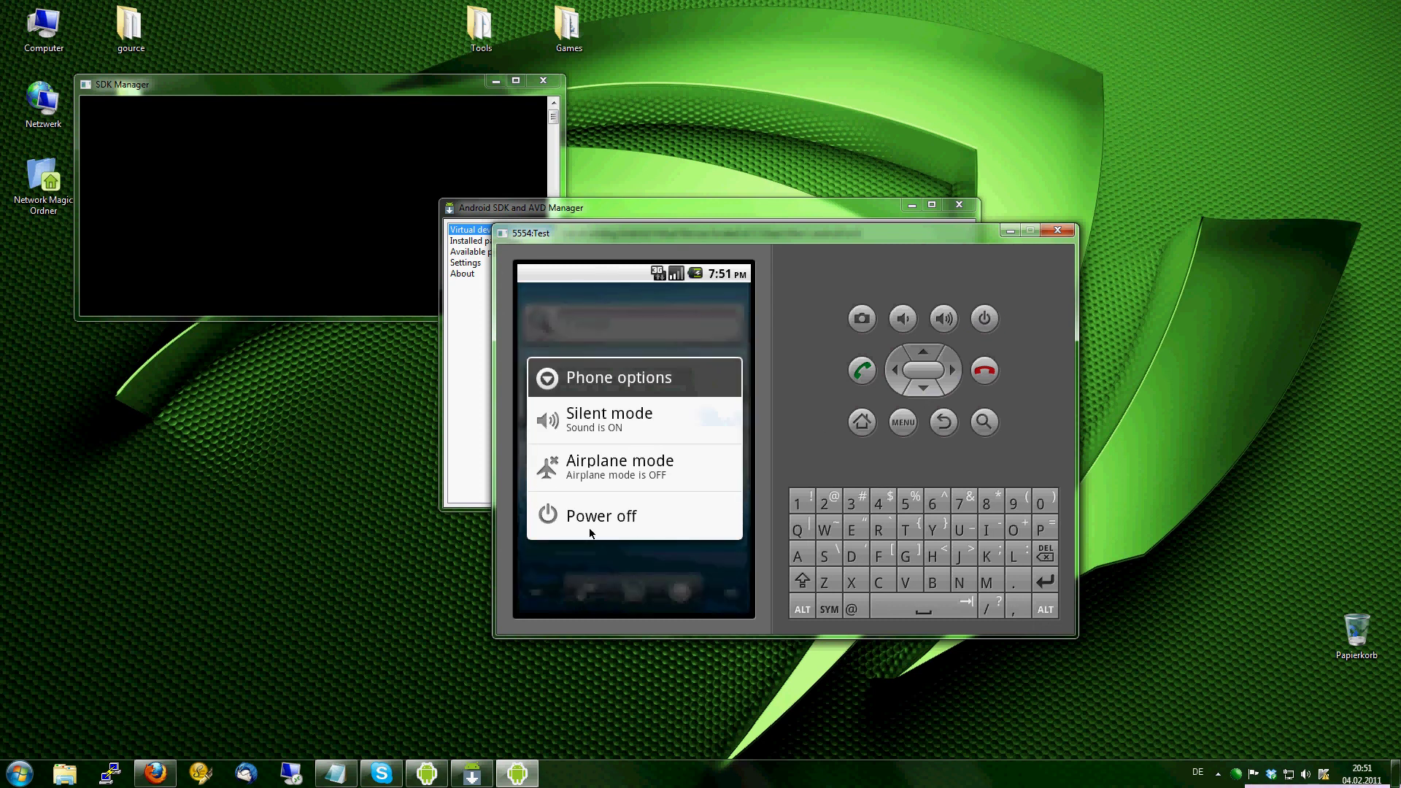
left_click(1055, 232)
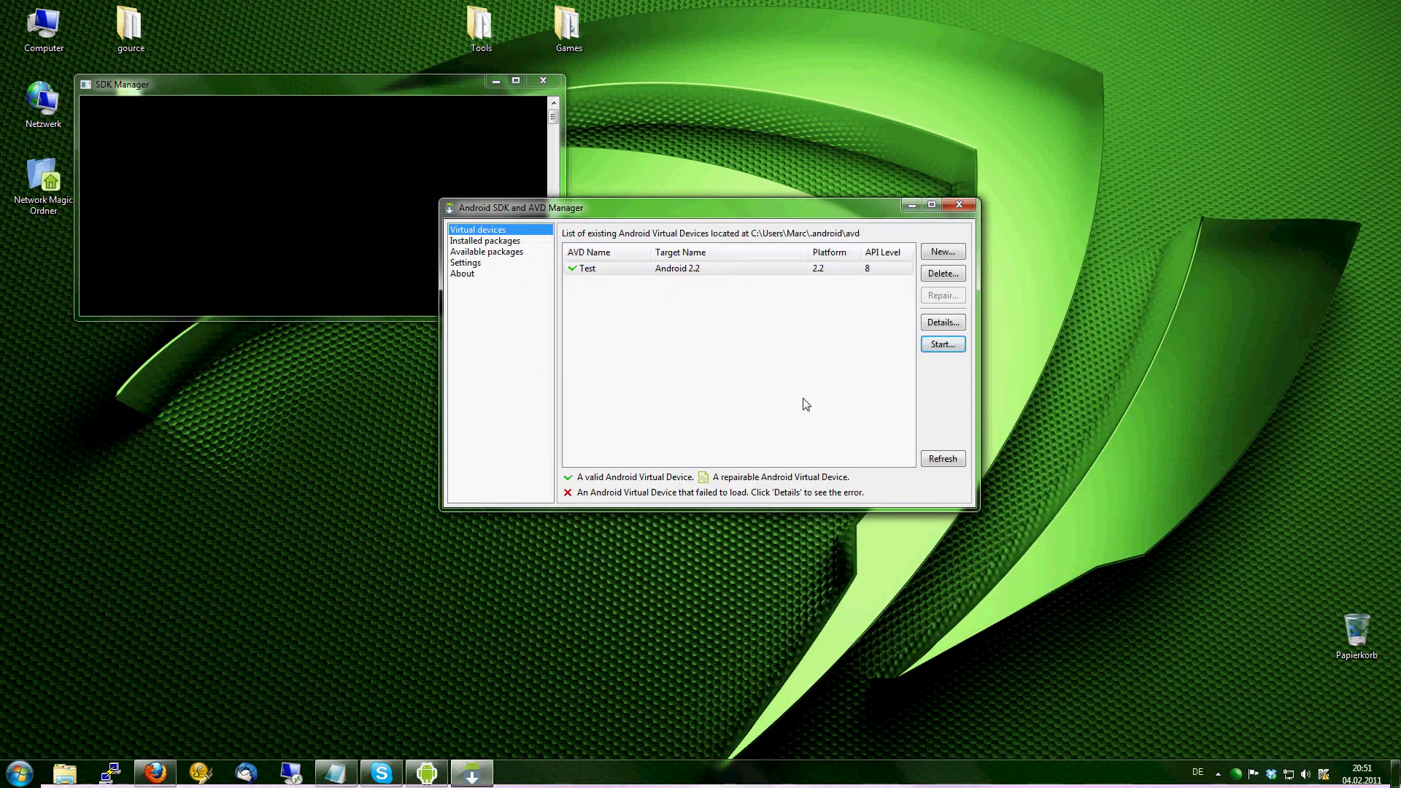
left_click(959, 206)
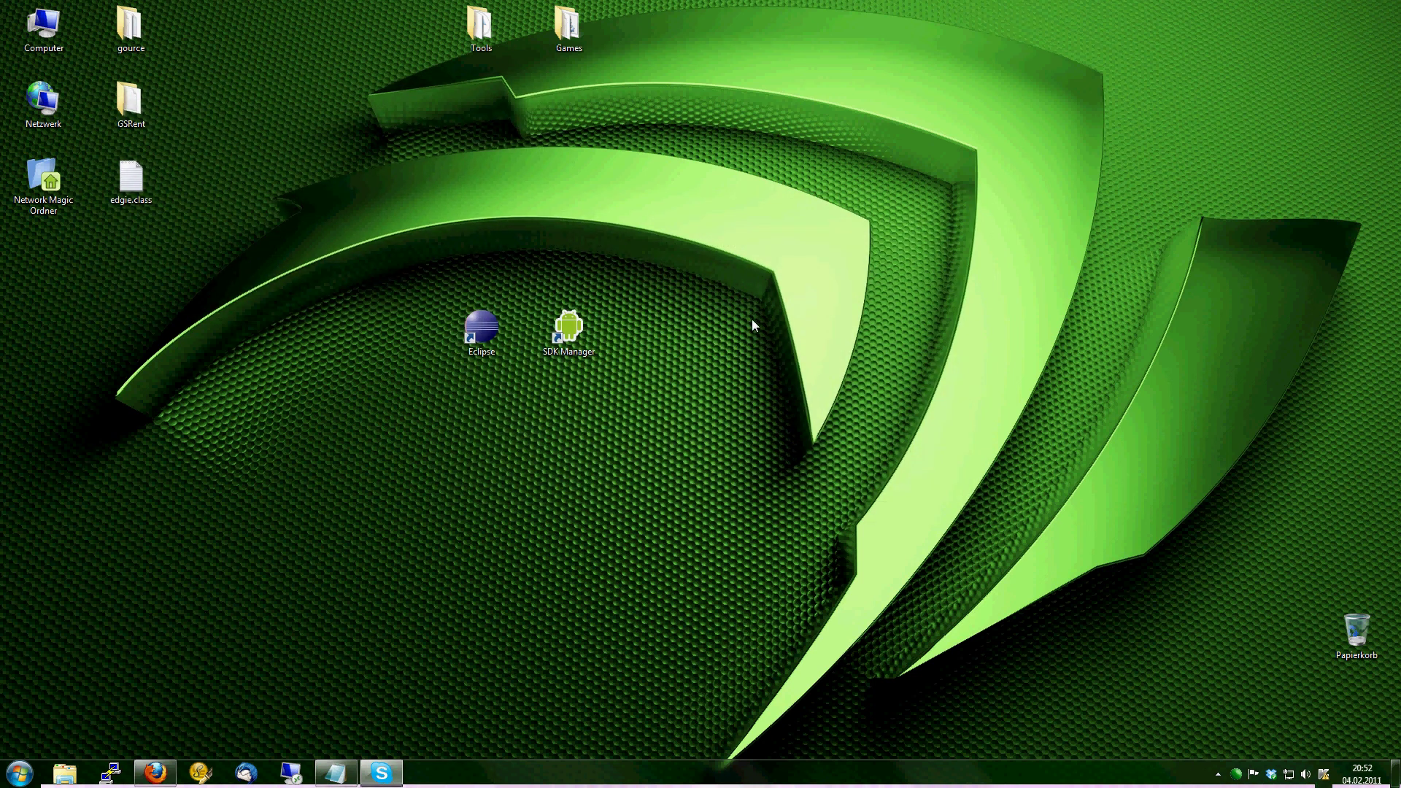